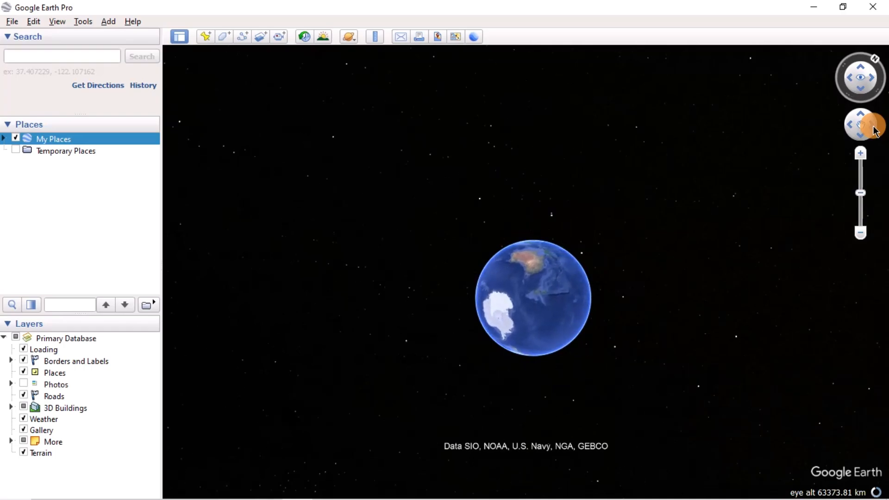
mouse_move(875, 131)
mouse_down()
mouse_move(862, 129)
mouse_move(877, 130)
mouse_up()
drag(570, 301, 598, 303)
drag(534, 263, 627, 252)
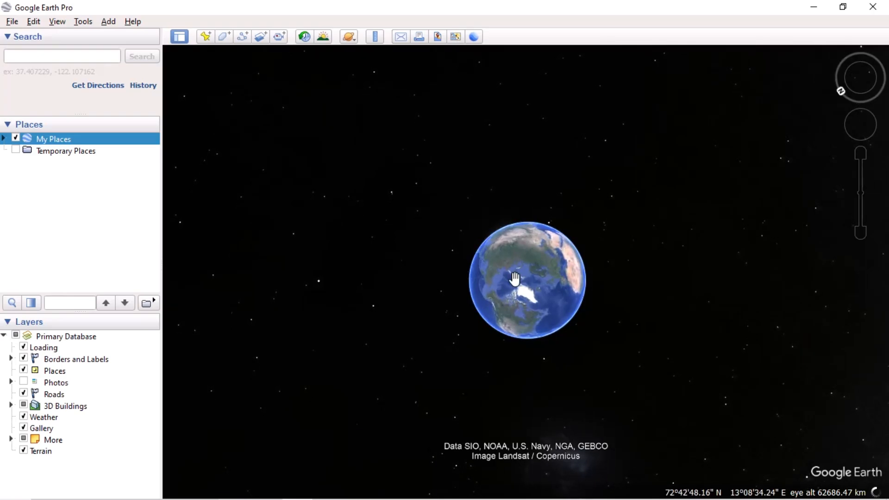
drag(515, 279, 477, 302)
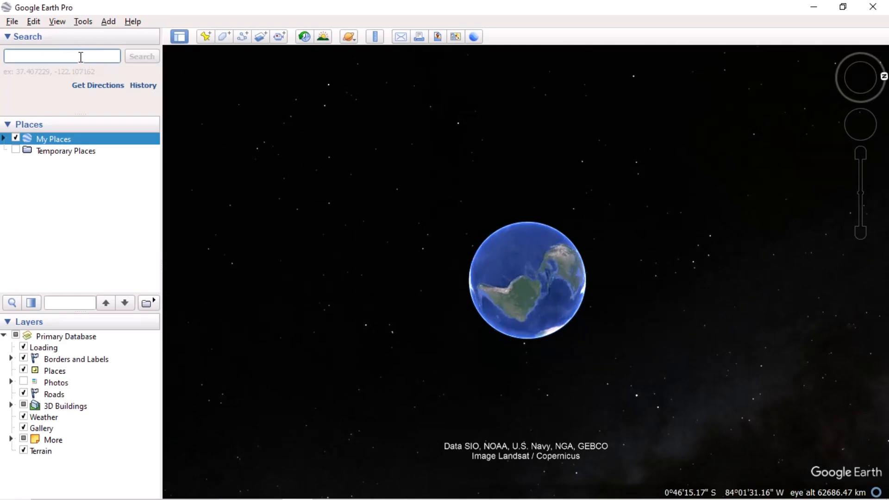
Search for Mount Everest, fly to it, and read the description of its placemark.
text(MOUN)
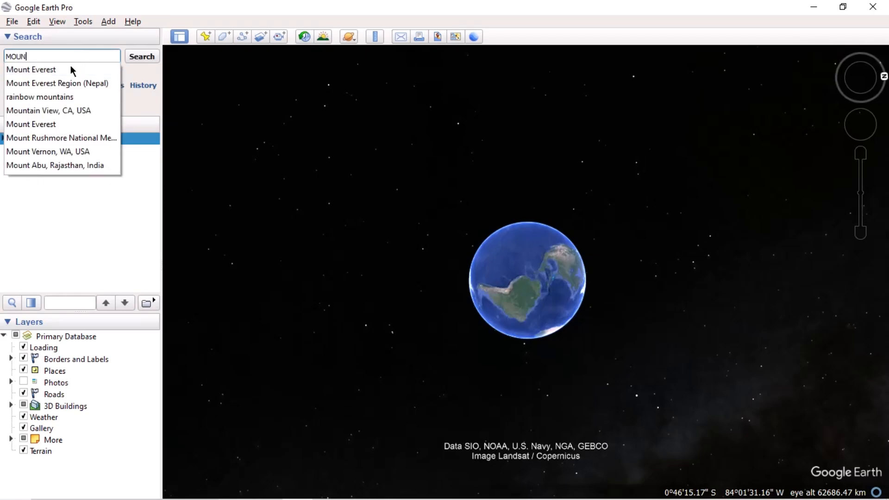
click(70, 68)
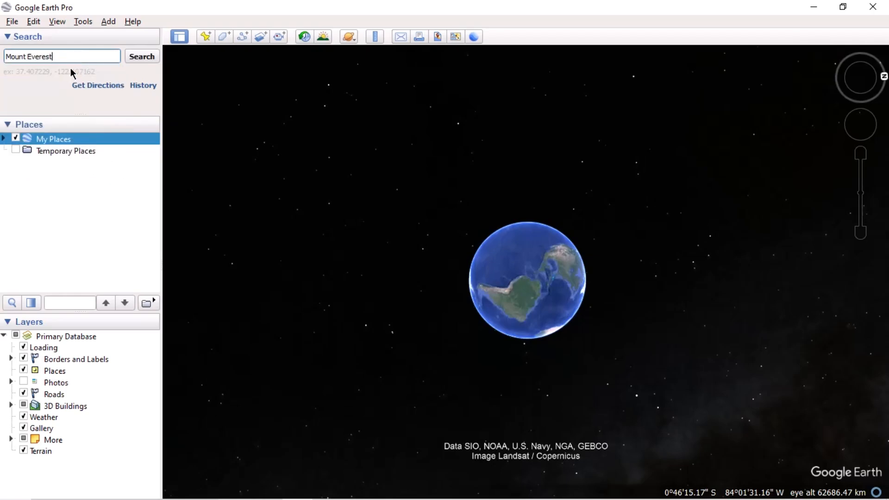
click(142, 58)
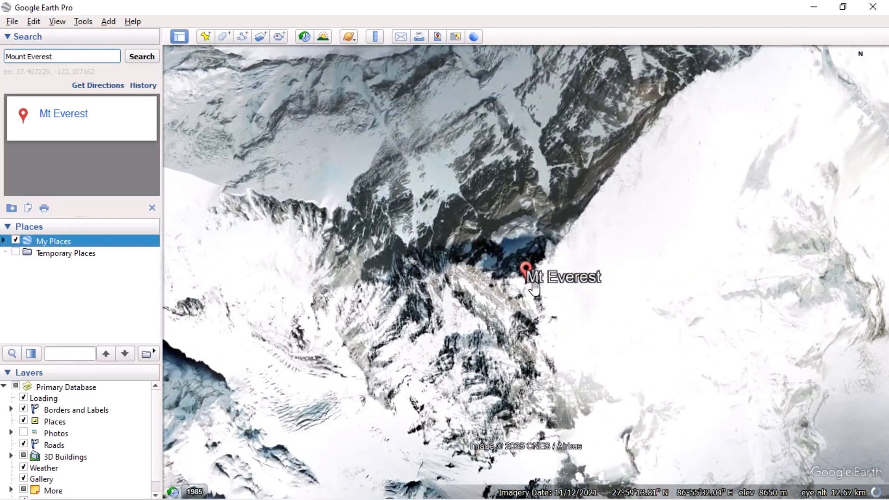
click(528, 271)
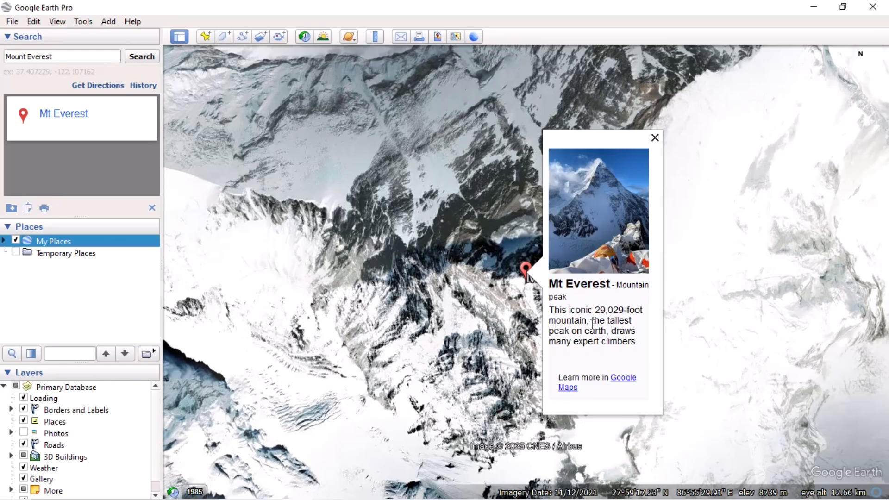
click(519, 260)
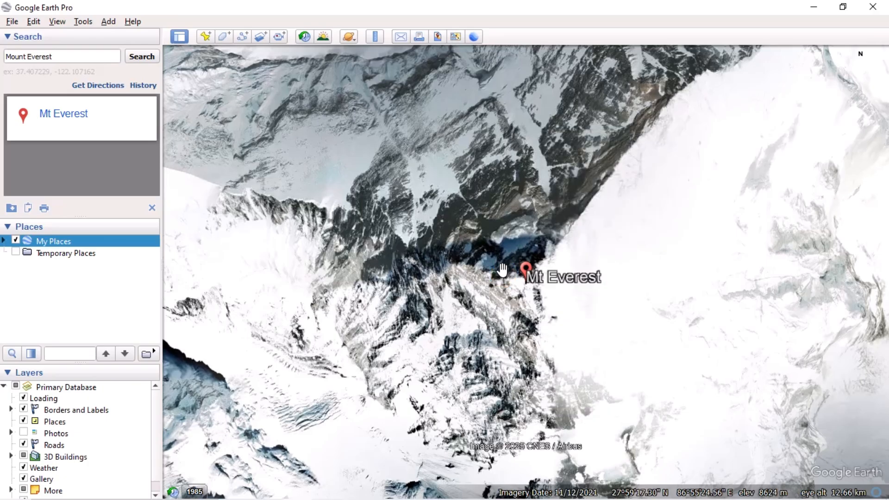
Tilt and rotate the view around Mt Everest to examine the peak and neighbouring ridges in 3D.
scroll(486, 266, down, 5)
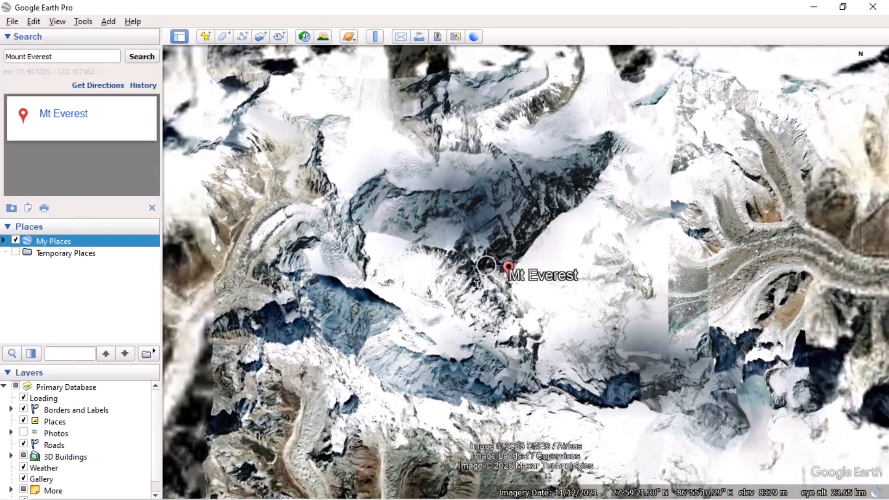
drag(477, 284, 468, 169)
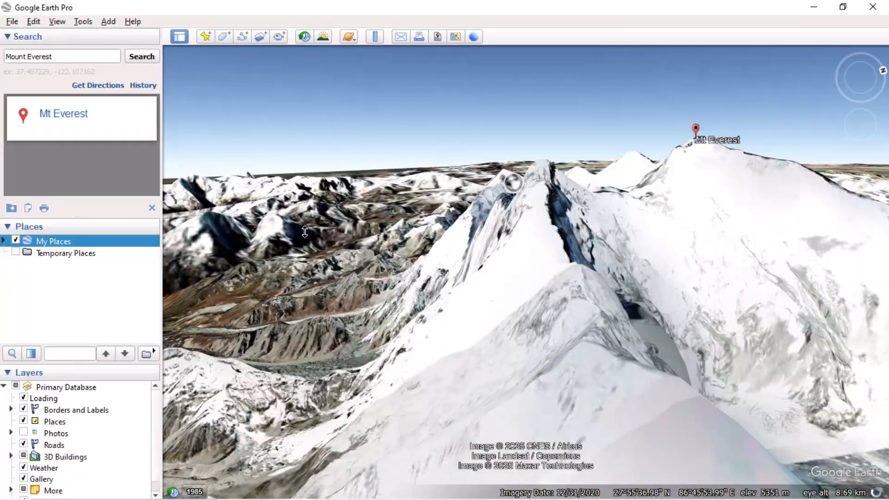
drag(604, 259, 604, 242)
drag(296, 250, 445, 248)
drag(324, 194, 435, 175)
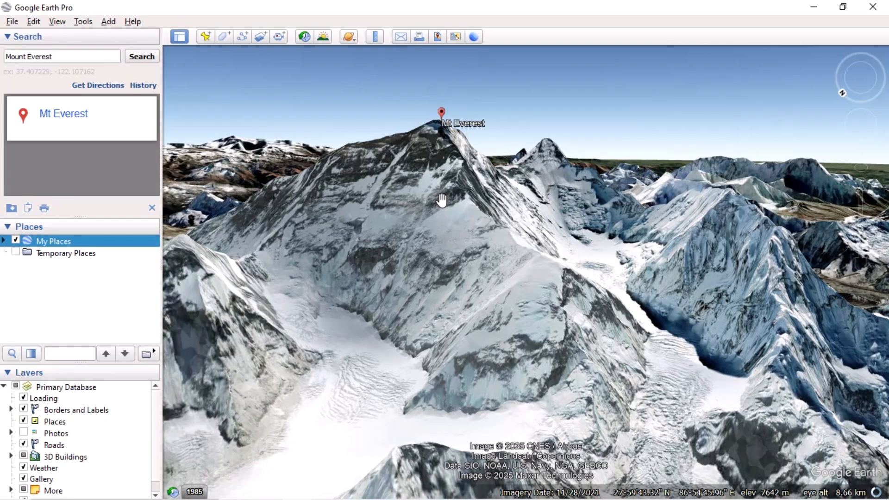
Reset the view's tilt and compass so the terrain is seen straight down with north up.
click(57, 21)
drag(297, 115, 377, 175)
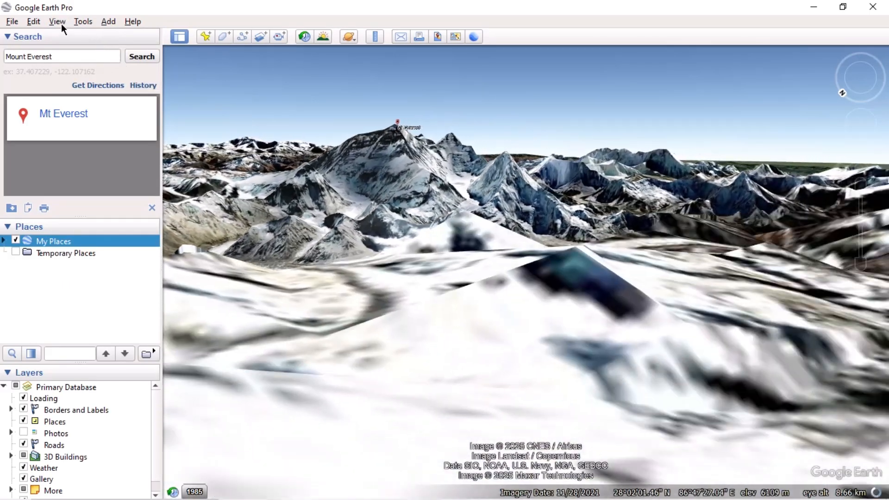
click(58, 22)
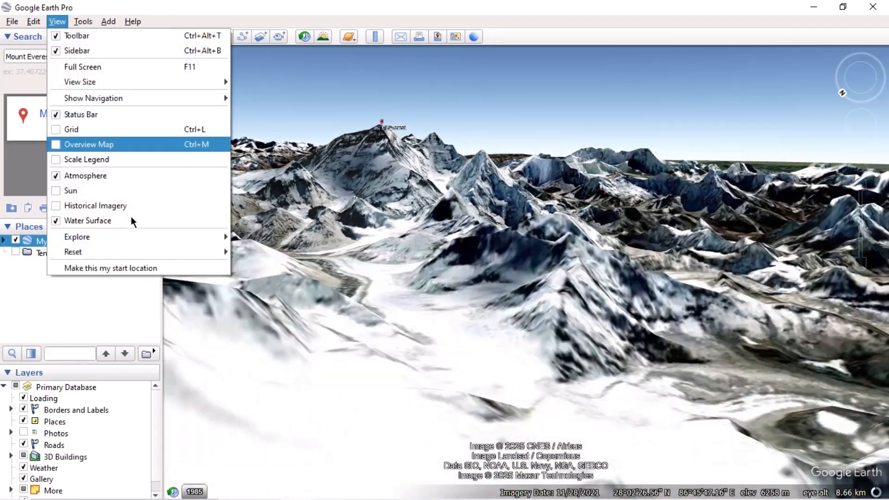
mouse_move(178, 252)
click(266, 276)
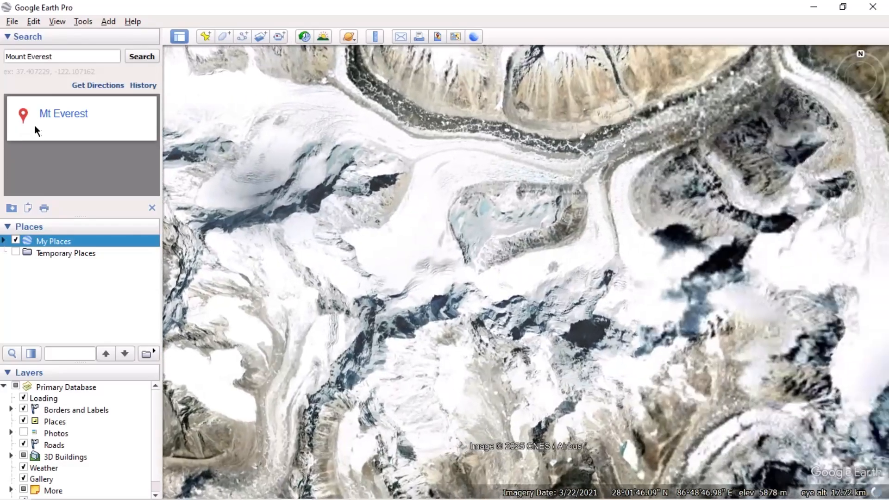
Return to the Mt Everest search result and frame the surrounding peaks from about 28 km eye altitude.
click(34, 125)
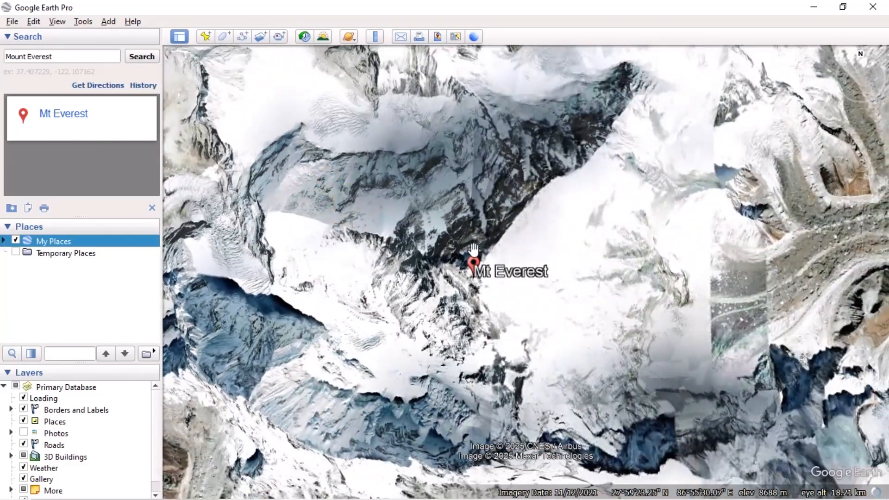
scroll(474, 250, down, 3)
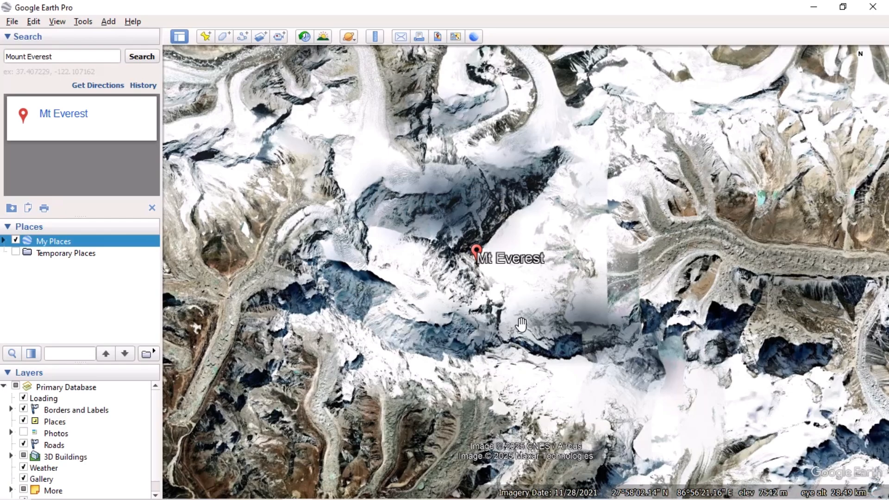
drag(399, 251, 424, 283)
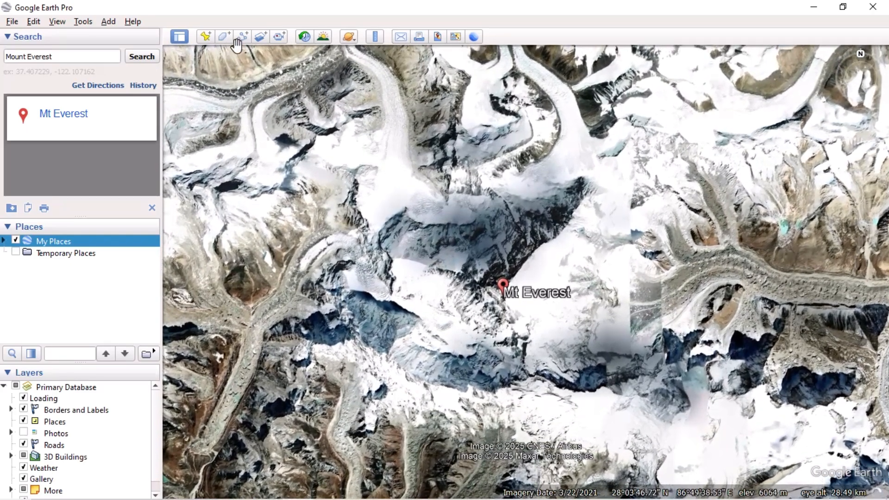
Draw a new freehand path around Mt Everest, outlining a rectangular area and filling it with dense crisscrossing vertical and horizontal passes.
click(239, 41)
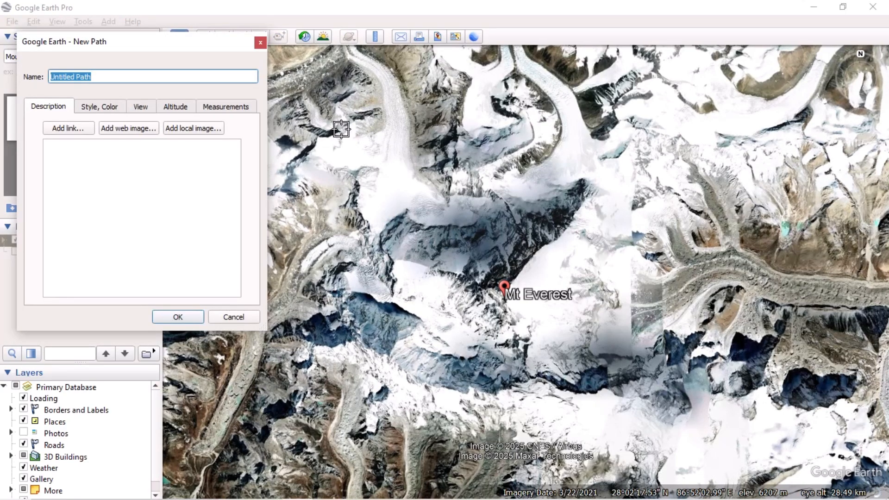
mouse_move(341, 129)
mouse_down()
mouse_move(724, 119)
mouse_move(738, 313)
mouse_move(727, 417)
mouse_move(380, 419)
mouse_move(338, 298)
mouse_move(337, 119)
mouse_move(364, 155)
mouse_move(348, 290)
mouse_move(369, 385)
mouse_move(433, 133)
mouse_move(449, 312)
mouse_move(487, 414)
mouse_move(515, 186)
mouse_up()
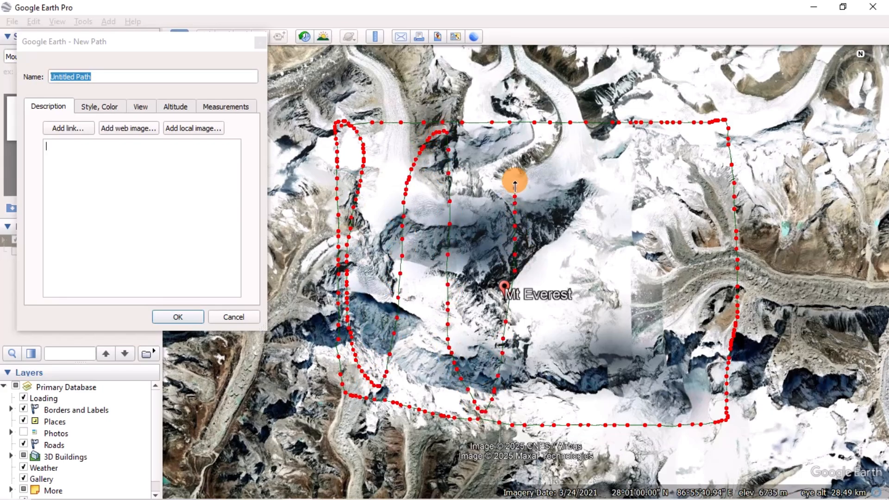
mouse_move(540, 133)
mouse_down()
mouse_move(587, 328)
mouse_move(631, 399)
mouse_move(663, 171)
mouse_move(694, 135)
mouse_move(708, 330)
mouse_up()
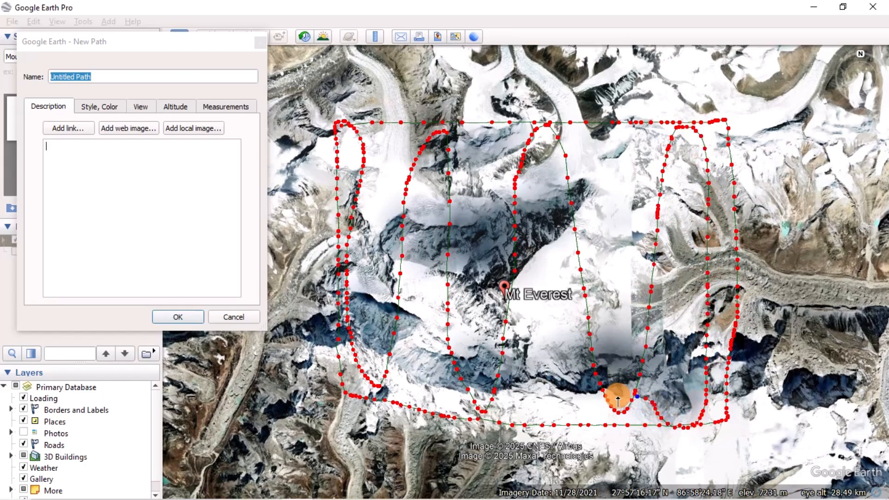
drag(618, 401, 376, 369)
mouse_move(466, 363)
mouse_down()
mouse_move(701, 369)
mouse_move(443, 319)
mouse_move(351, 284)
mouse_move(661, 295)
mouse_up()
mouse_move(687, 252)
mouse_down()
mouse_move(403, 212)
mouse_move(347, 148)
mouse_move(709, 146)
mouse_move(677, 179)
mouse_move(363, 155)
mouse_move(360, 136)
mouse_move(717, 151)
mouse_up()
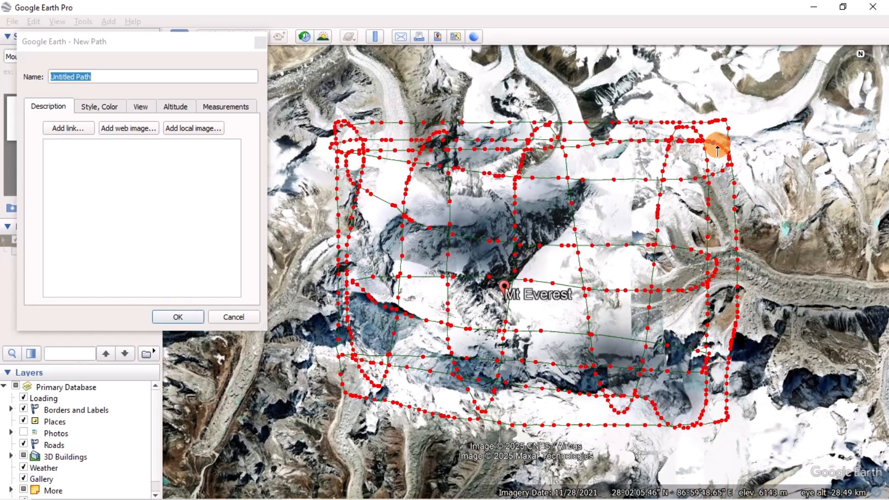
mouse_move(648, 173)
mouse_down()
mouse_move(417, 149)
mouse_move(338, 167)
mouse_move(578, 196)
mouse_move(728, 227)
mouse_move(547, 233)
mouse_move(333, 201)
mouse_move(701, 255)
mouse_move(348, 245)
mouse_move(733, 293)
mouse_up()
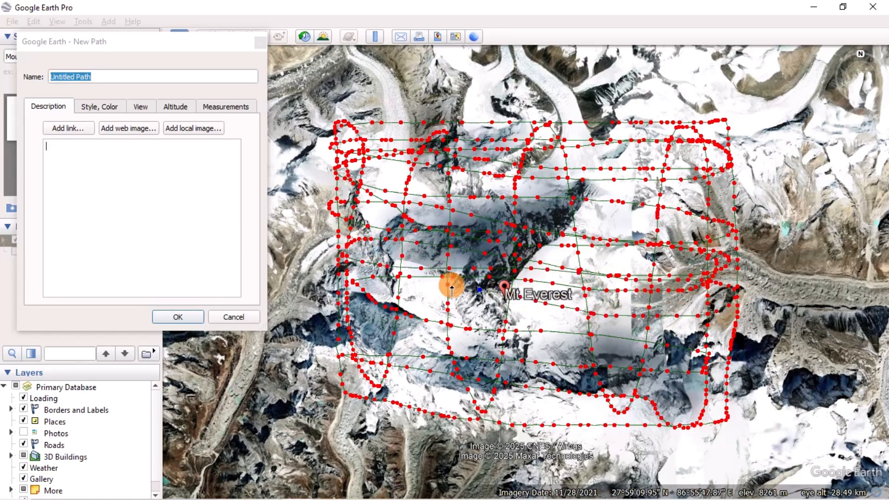
drag(363, 289, 687, 330)
mouse_move(681, 370)
mouse_down()
mouse_move(405, 334)
mouse_move(659, 371)
mouse_up()
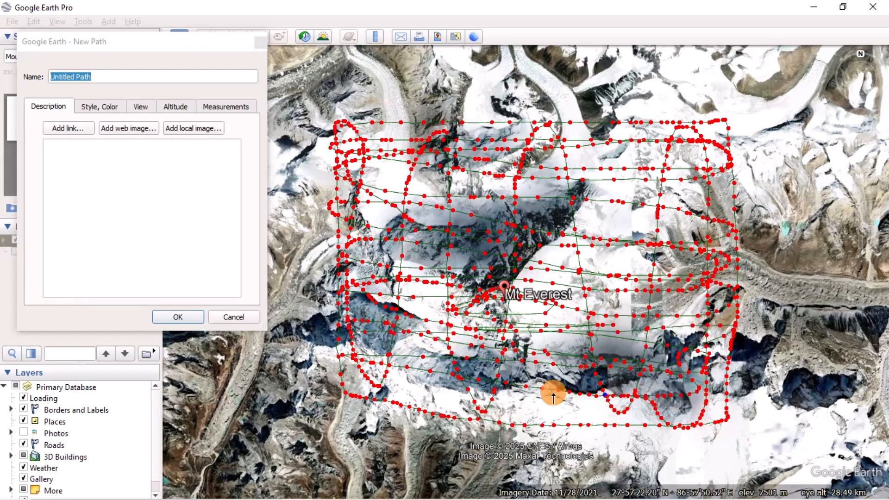
mouse_move(553, 397)
mouse_down()
mouse_move(363, 368)
mouse_move(729, 411)
mouse_move(653, 422)
mouse_move(532, 417)
mouse_move(383, 395)
mouse_move(472, 419)
mouse_move(491, 411)
mouse_move(439, 377)
mouse_move(516, 354)
mouse_move(641, 357)
mouse_move(348, 311)
mouse_move(596, 282)
mouse_move(604, 256)
mouse_move(379, 245)
mouse_move(564, 233)
mouse_move(561, 208)
mouse_move(363, 184)
mouse_move(691, 188)
mouse_move(621, 204)
mouse_move(633, 143)
mouse_move(628, 307)
mouse_move(671, 361)
mouse_move(665, 318)
mouse_move(708, 230)
mouse_move(586, 143)
mouse_move(592, 149)
mouse_move(516, 273)
mouse_move(533, 357)
mouse_move(488, 304)
mouse_move(483, 197)
mouse_move(440, 149)
mouse_move(426, 349)
mouse_move(358, 249)
mouse_move(384, 143)
mouse_move(388, 289)
mouse_up()
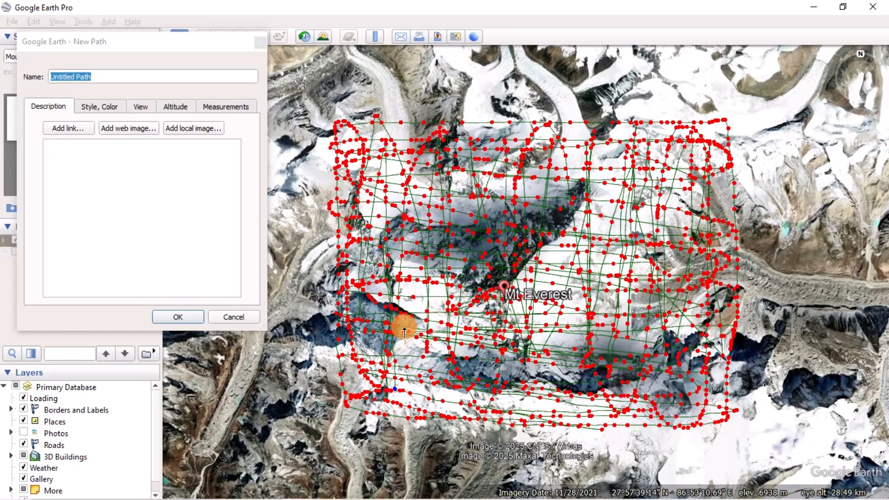
mouse_move(403, 332)
mouse_down()
mouse_move(415, 407)
mouse_move(494, 363)
mouse_move(548, 407)
mouse_move(455, 404)
mouse_move(705, 404)
mouse_move(627, 264)
mouse_move(452, 238)
mouse_move(569, 167)
mouse_move(640, 163)
mouse_move(361, 311)
mouse_move(389, 277)
mouse_up()
mouse_move(424, 305)
mouse_down()
mouse_move(361, 208)
mouse_move(683, 181)
mouse_move(504, 131)
mouse_move(667, 230)
mouse_move(666, 204)
mouse_move(736, 235)
mouse_move(709, 209)
mouse_up()
mouse_move(535, 225)
mouse_down()
mouse_move(556, 298)
mouse_move(540, 258)
mouse_move(528, 274)
mouse_up()
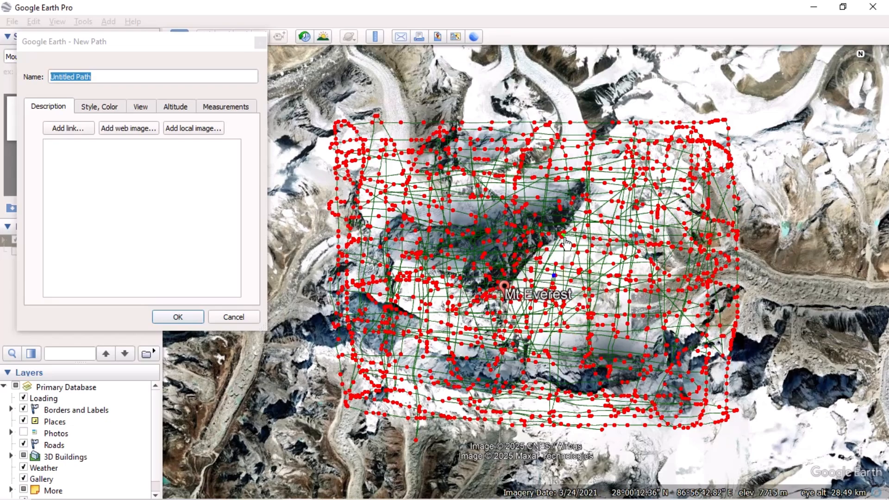
Name the new path EVEREST, set its line color to light green #aaff7f, and save it.
click(177, 87)
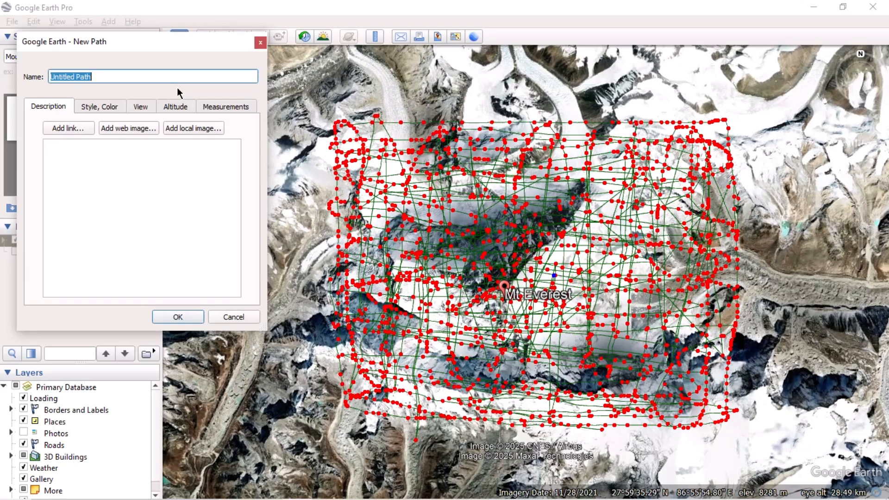
text(EVEREST)
key(Tab)
click(108, 108)
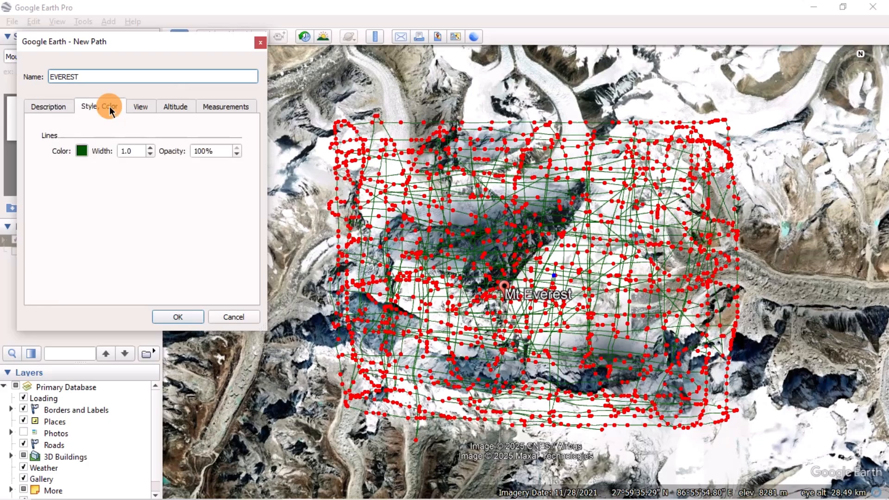
click(82, 151)
click(148, 96)
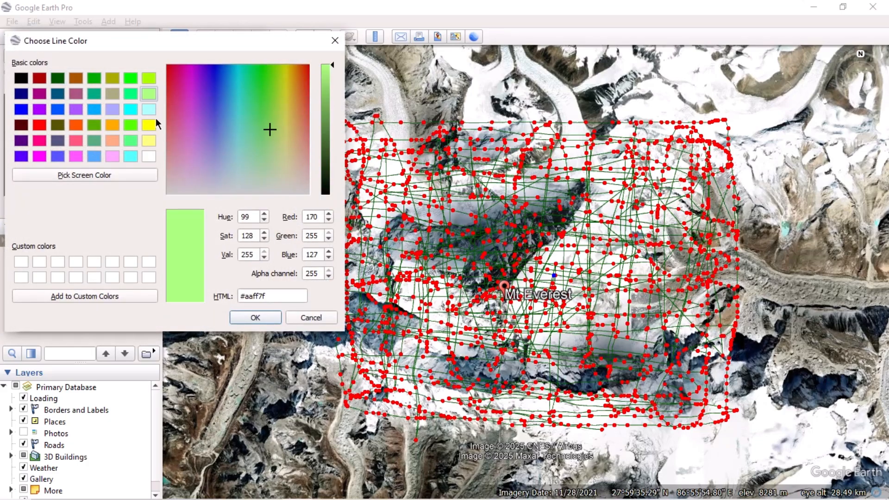
click(255, 317)
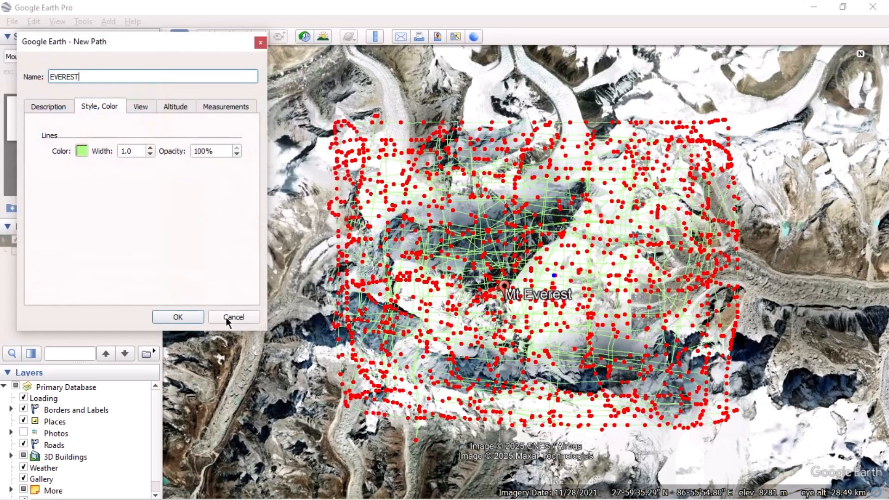
click(190, 318)
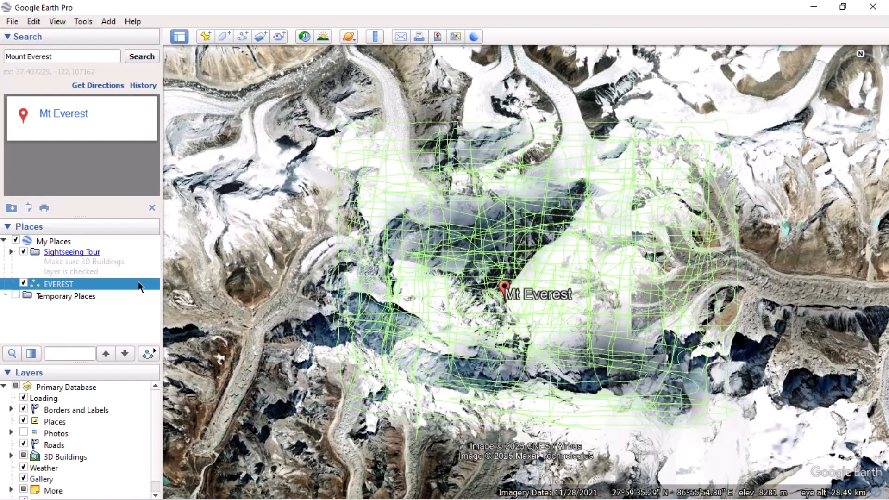
Start saving the EVEREST path as a place file and choose the GIS TUTORIALS folder on the Desktop as the destination.
right_click(104, 286)
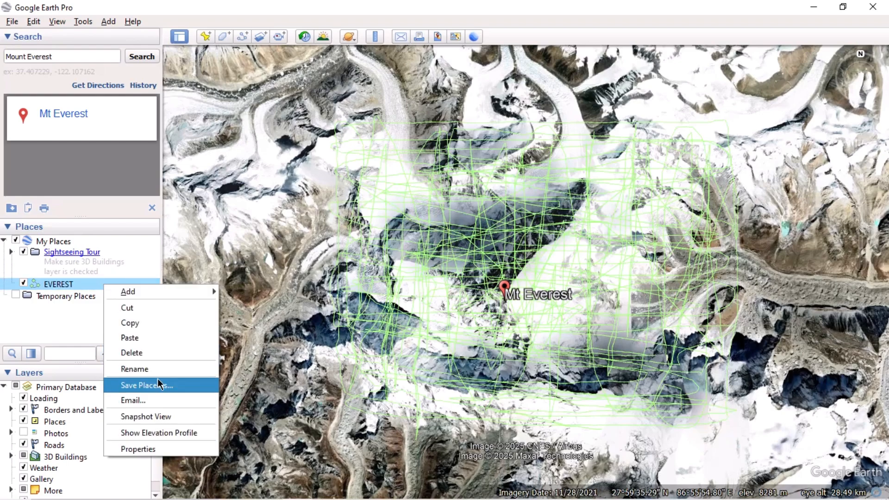
click(160, 385)
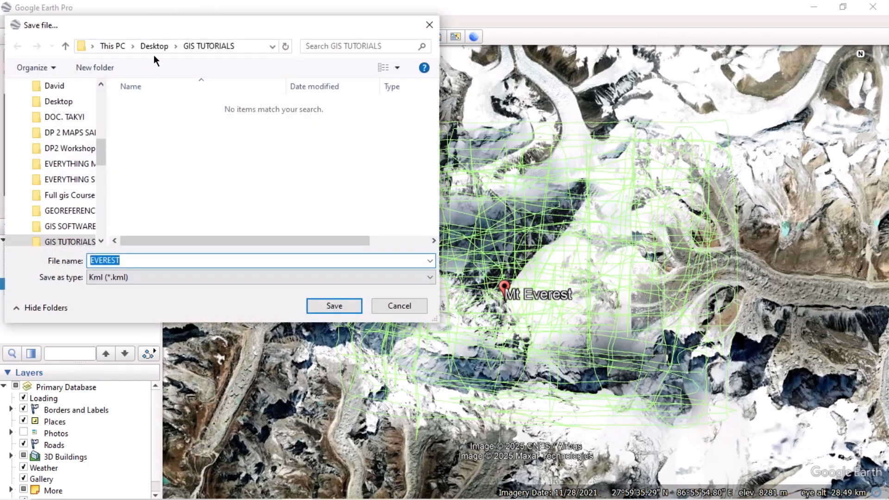
scroll(48, 126, up, 5)
scroll(70, 136, down, 3)
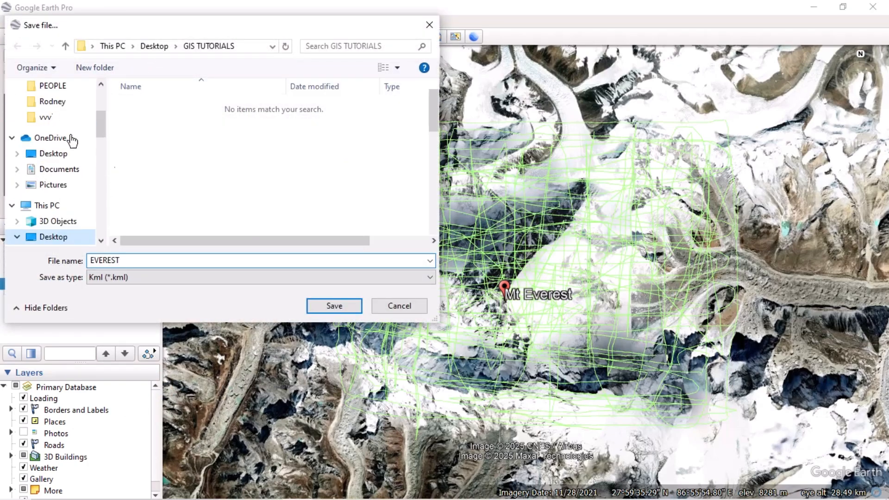
key(alt+Up)
click(198, 173)
key(Right)
key(Right)
key(Right)
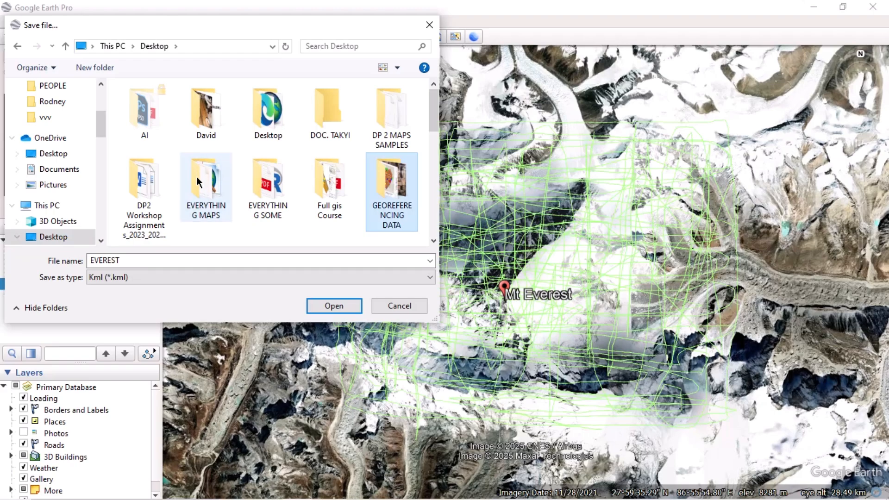
key(Right)
double_click(207, 128)
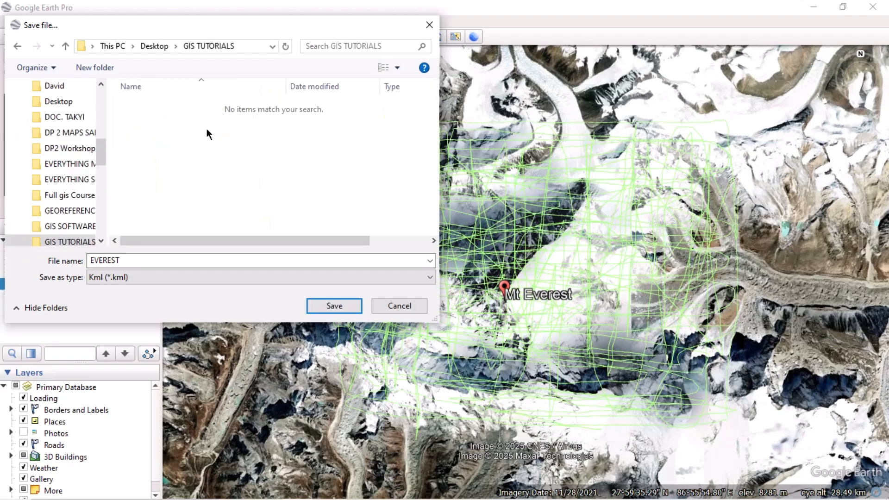
Save the path in KML format under the file name EVEREST.
double_click(168, 260)
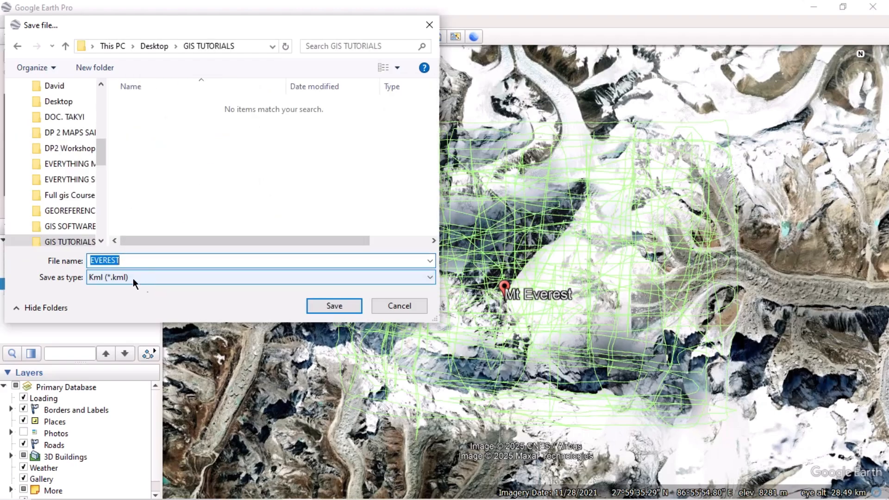
click(164, 276)
click(165, 276)
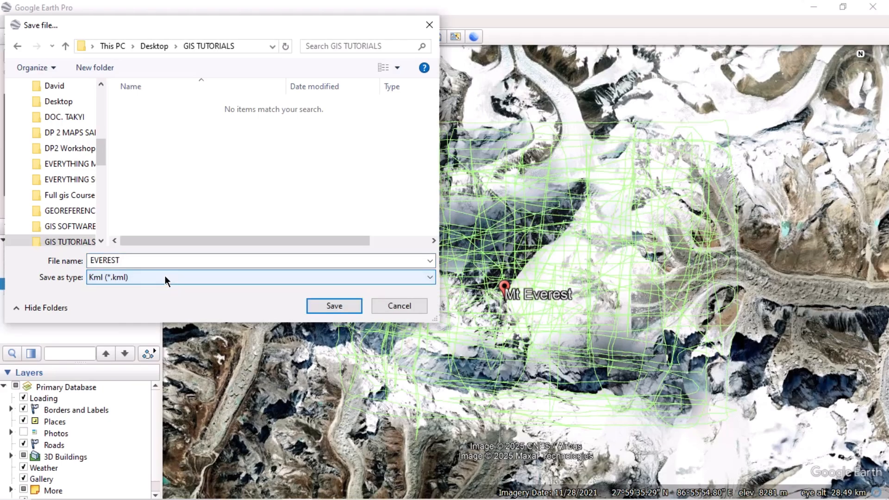
click(318, 304)
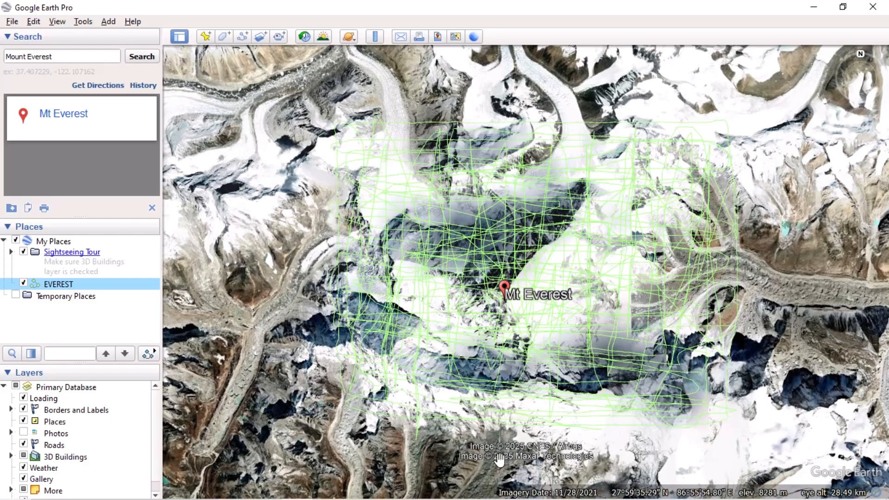
Switch to Chrome, search Google for "GPS visualizer elevation" and open GPS Visualizer's "Assign DEM elevation data to coordinates" page.
mouse_move(477, 492)
click(417, 450)
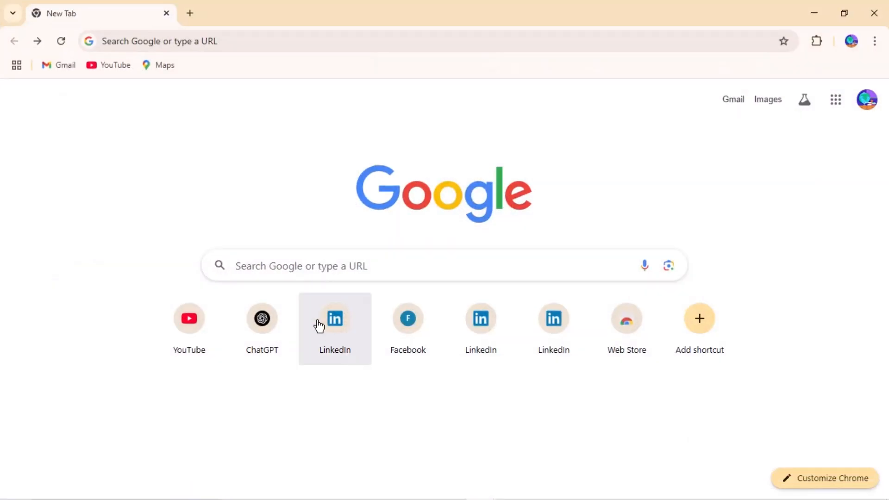
click(280, 272)
text(G)
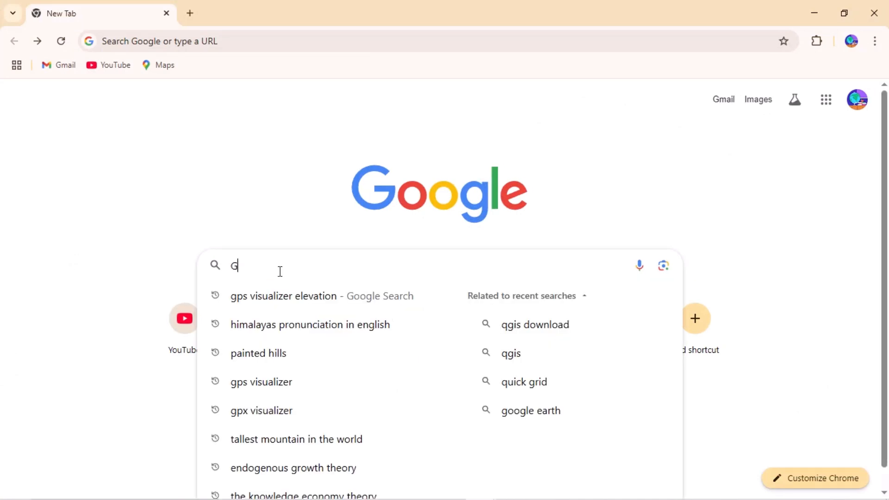
text(PS)
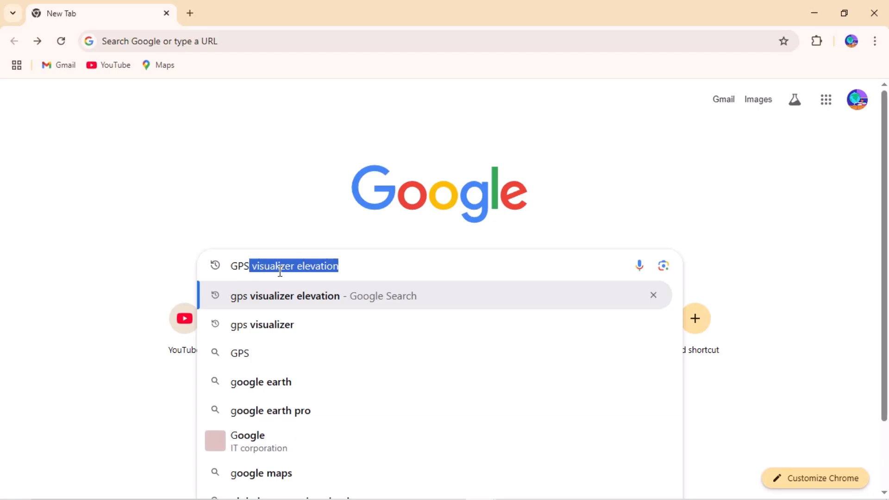
click(346, 268)
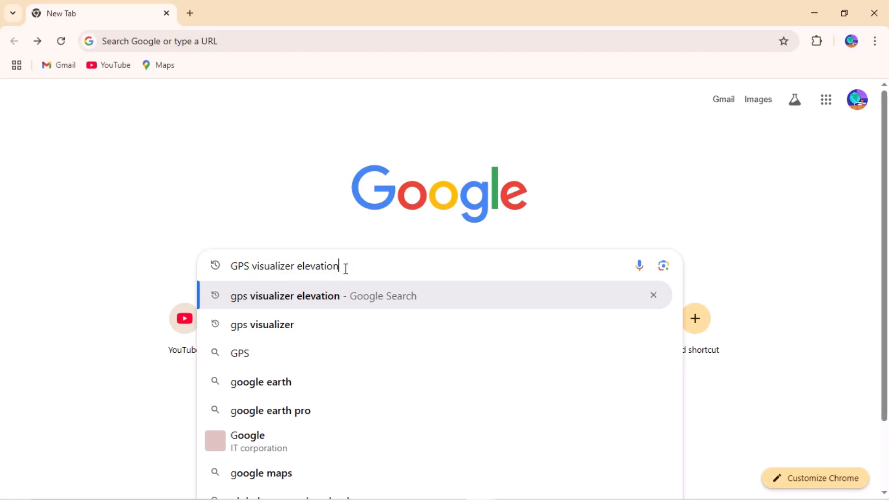
key(Return)
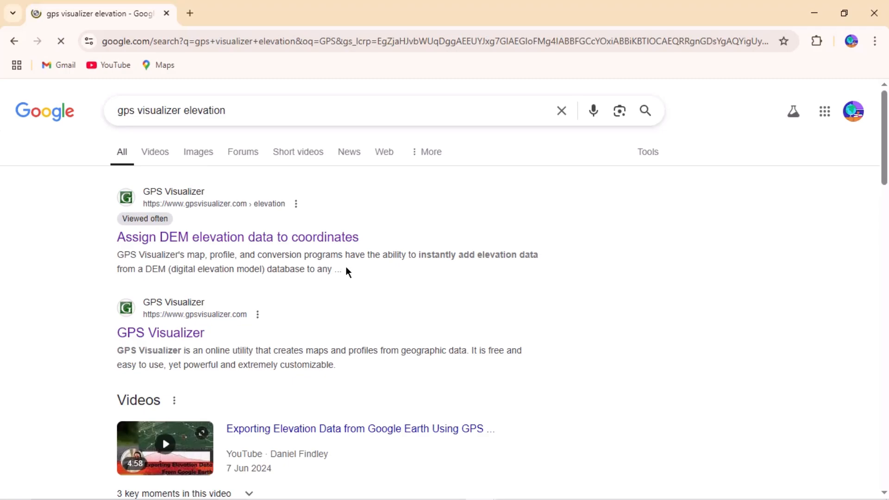
click(212, 244)
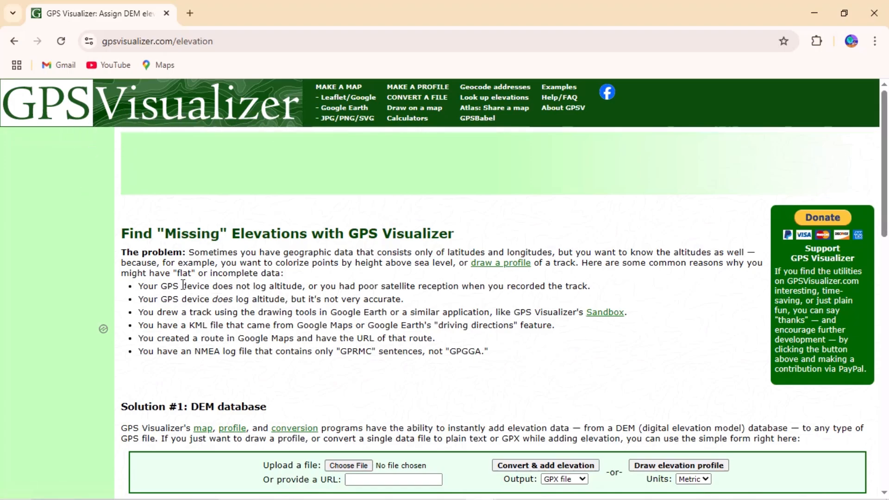
Choose the EVEREST KML file from the GIS TUTORIALS folder as the upload in the DEM database form.
scroll(350, 446, down, 3)
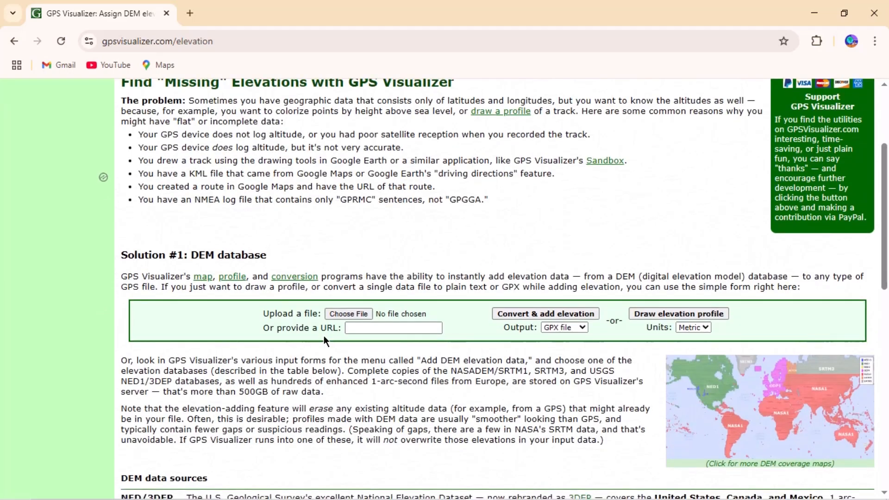
click(348, 314)
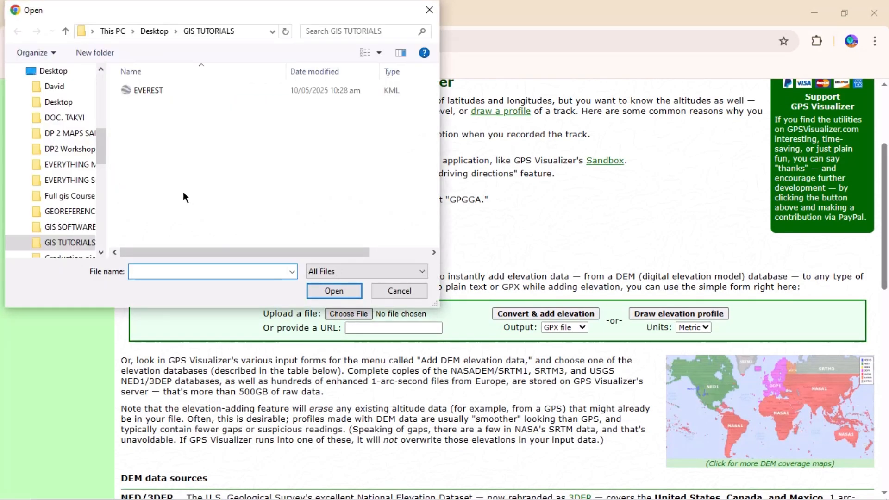
drag(99, 144, 91, 100)
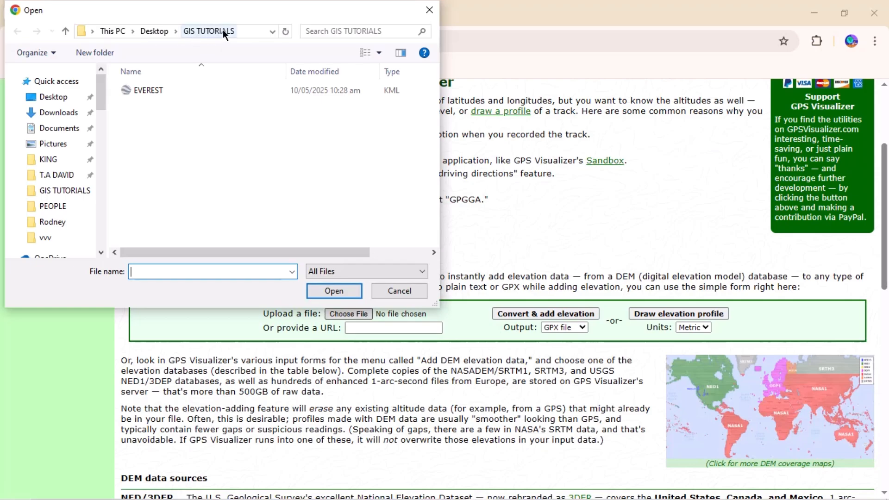
click(149, 90)
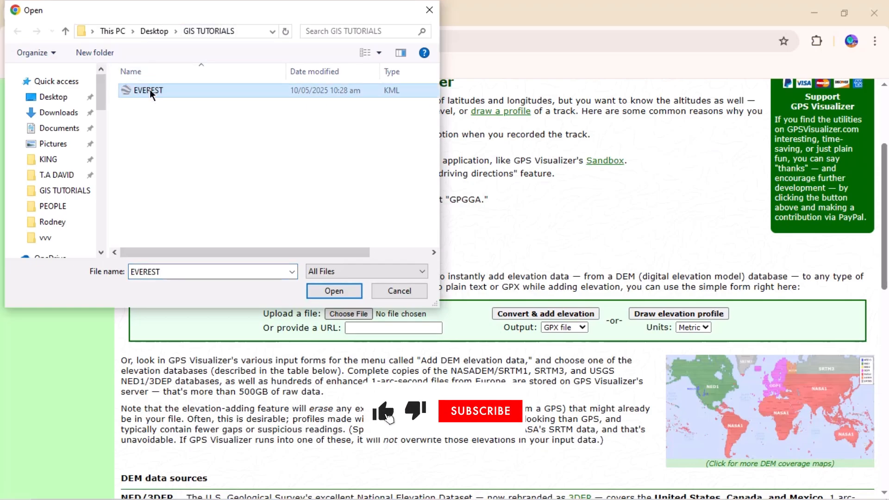
click(321, 290)
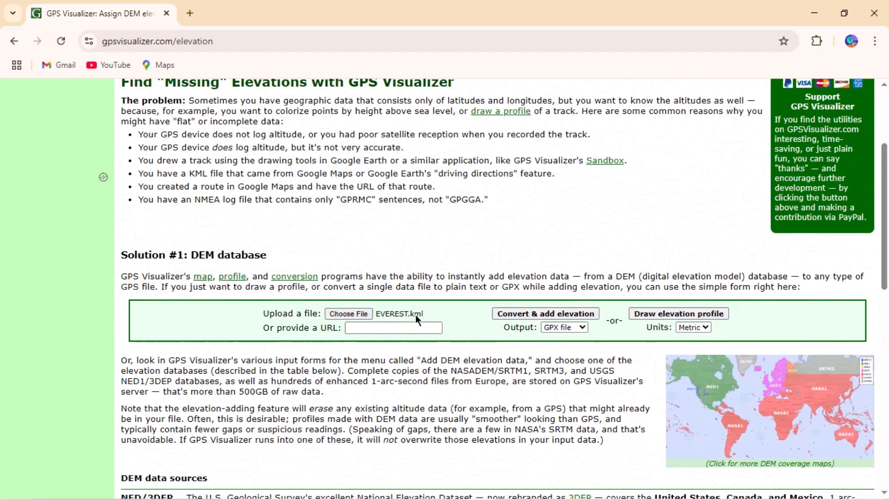
Convert EVEREST.kml to a GPX file with added elevation and download the resulting file.
click(568, 327)
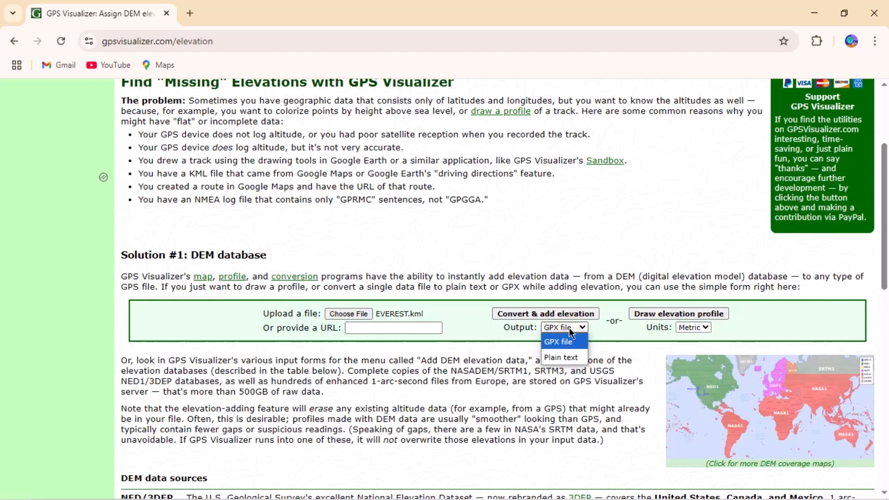
click(561, 342)
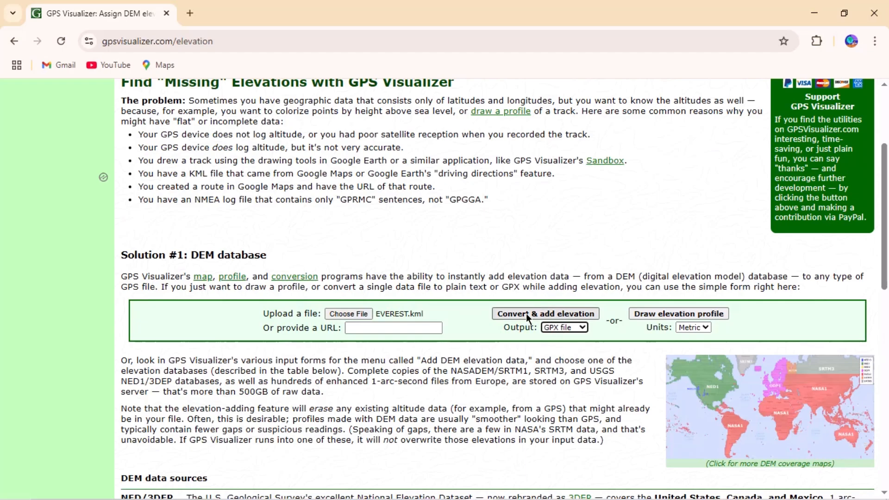
click(488, 315)
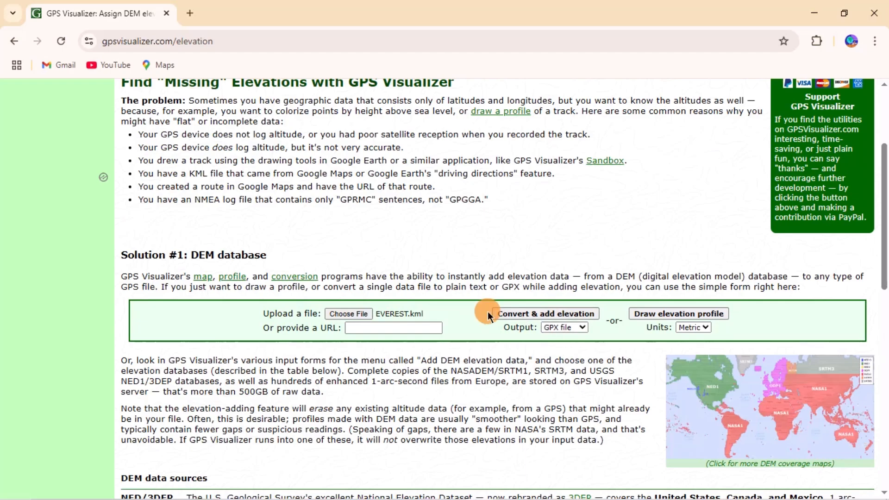
click(512, 314)
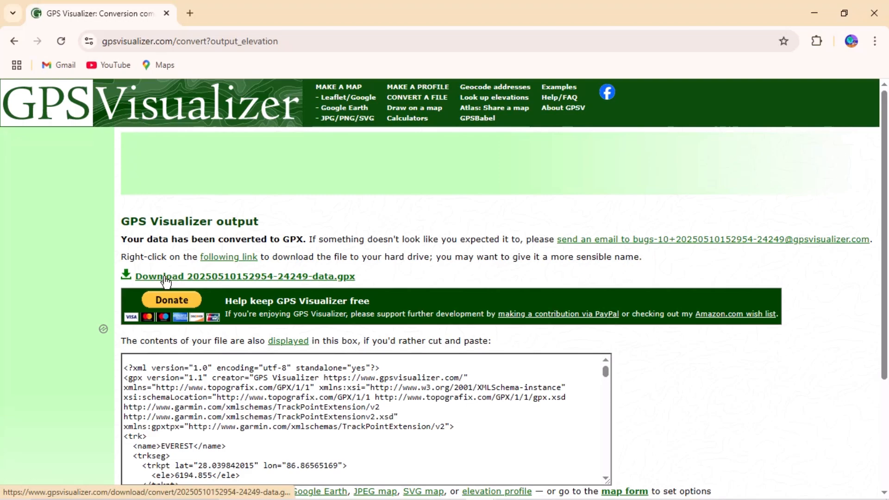
click(166, 278)
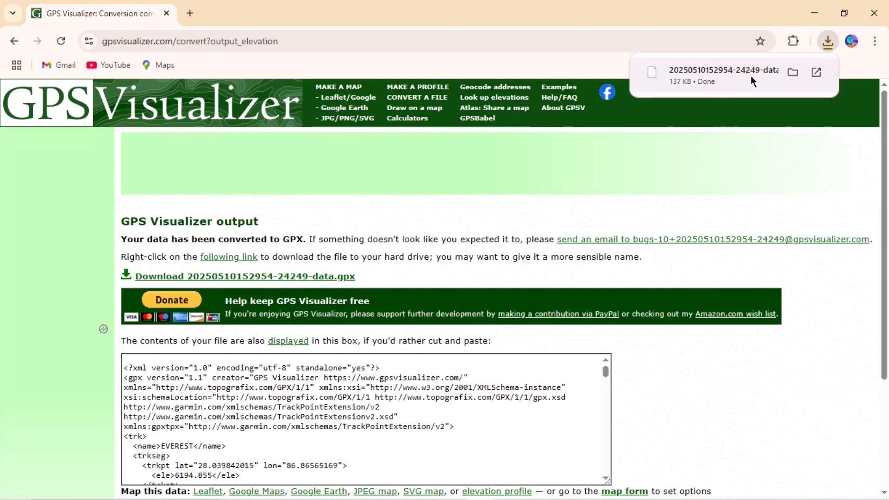
click(792, 74)
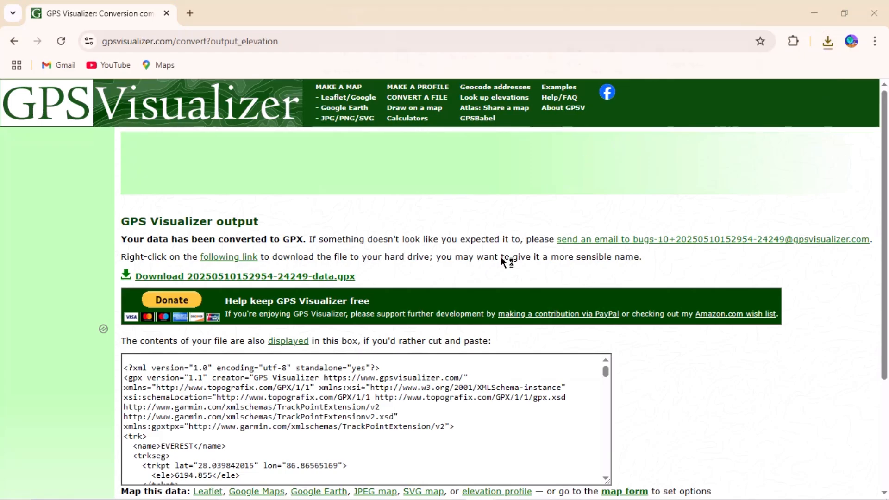
click(674, 210)
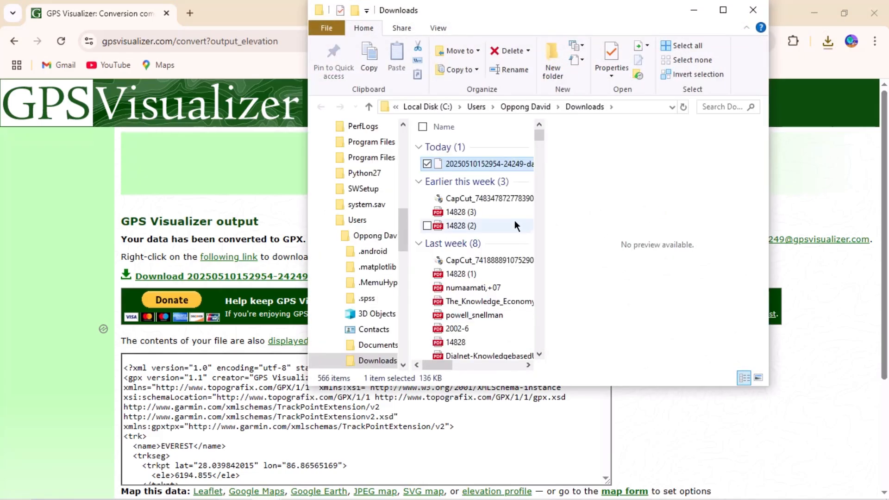
right_click(493, 163)
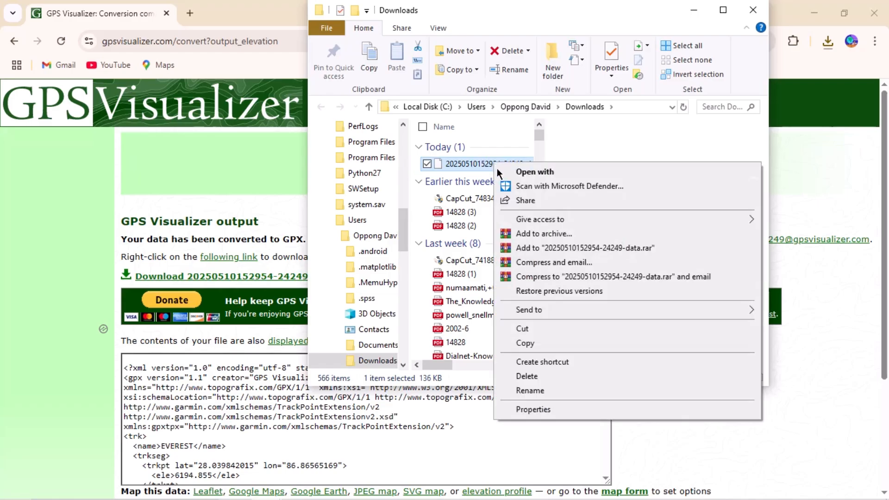
click(533, 342)
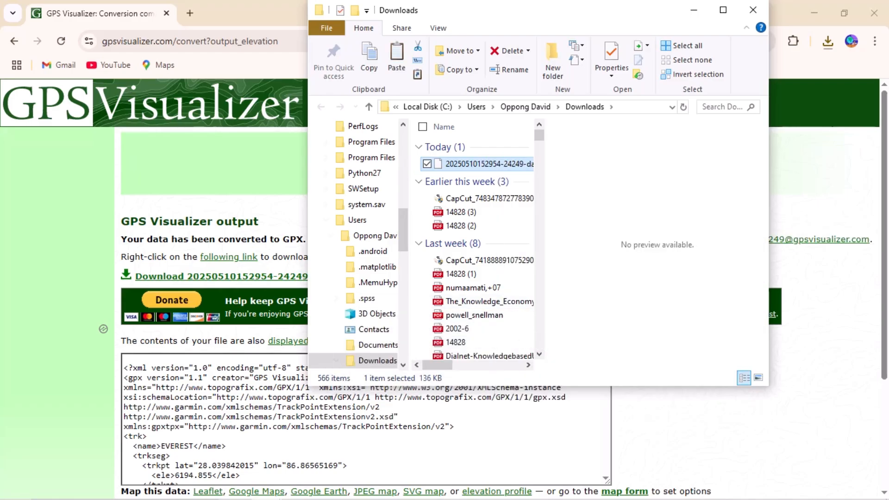
mouse_move(275, 489)
click(275, 425)
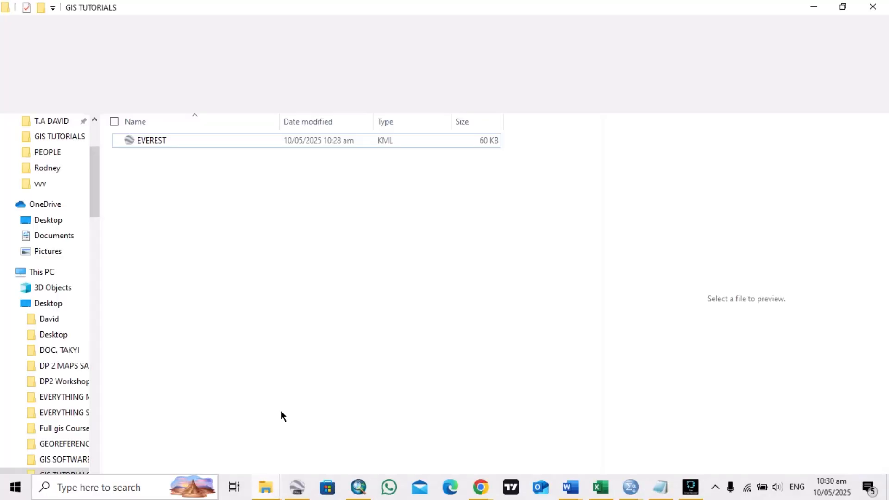
right_click(172, 175)
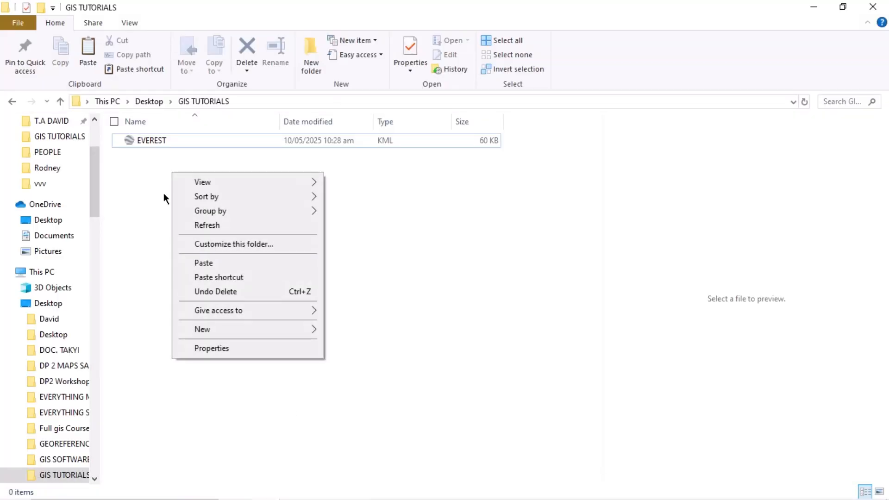
click(223, 262)
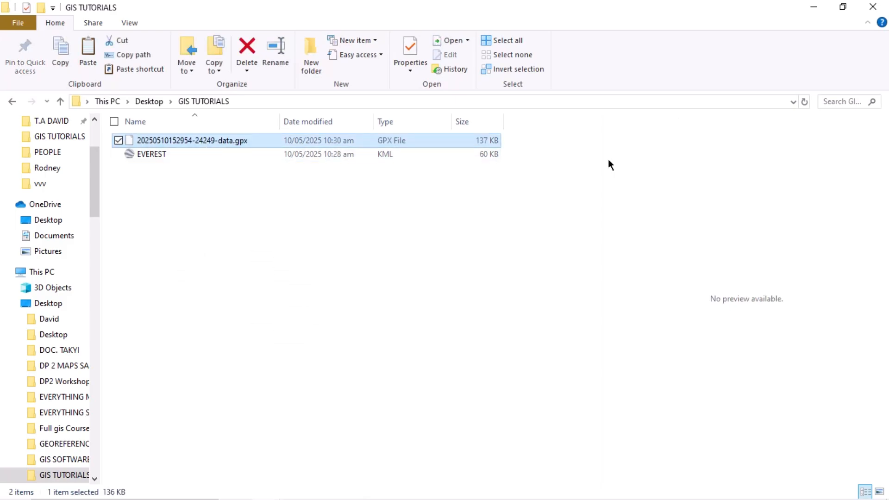
Switch to ArcMap and open the GPX To Features conversion tool from the From GPS toolset.
mouse_move(487, 492)
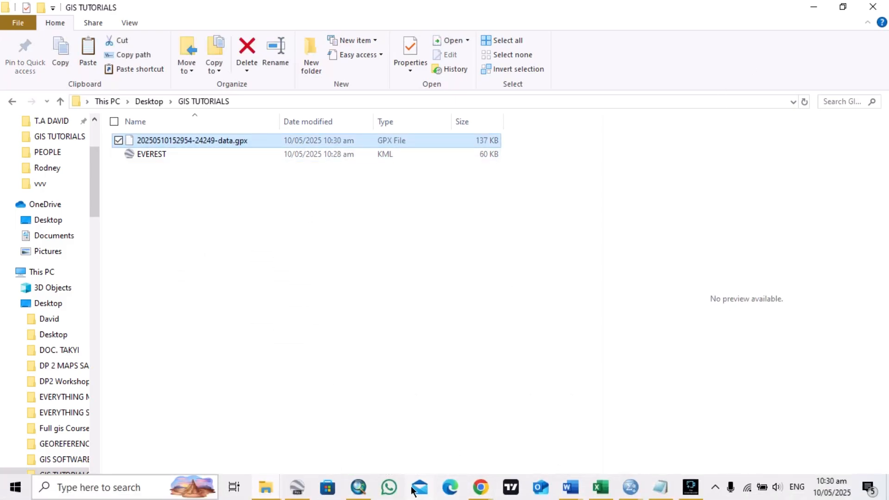
click(361, 488)
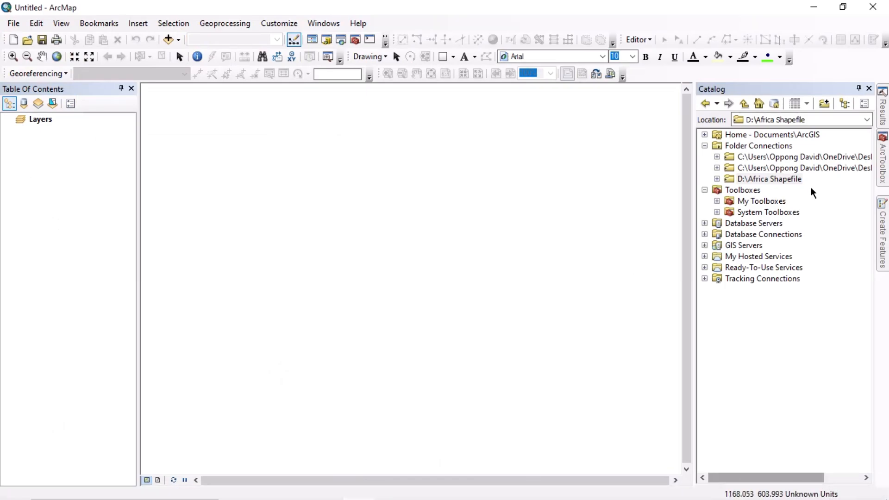
click(886, 163)
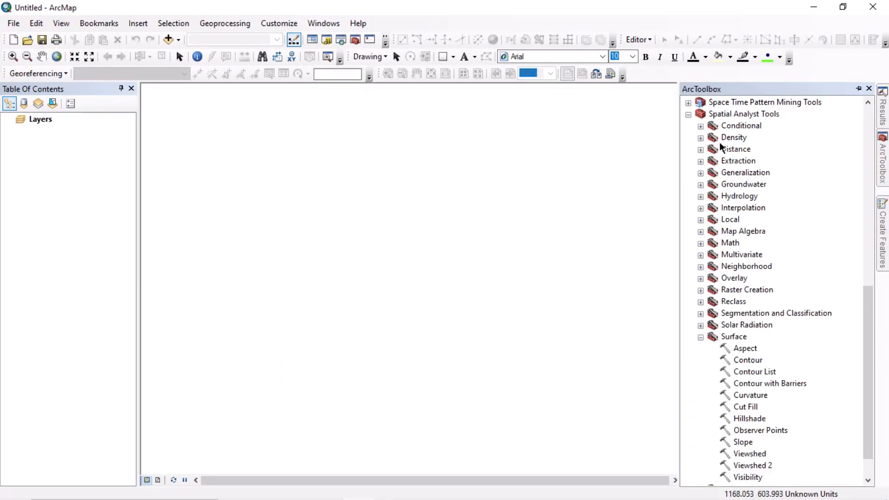
scroll(725, 184, up, 13)
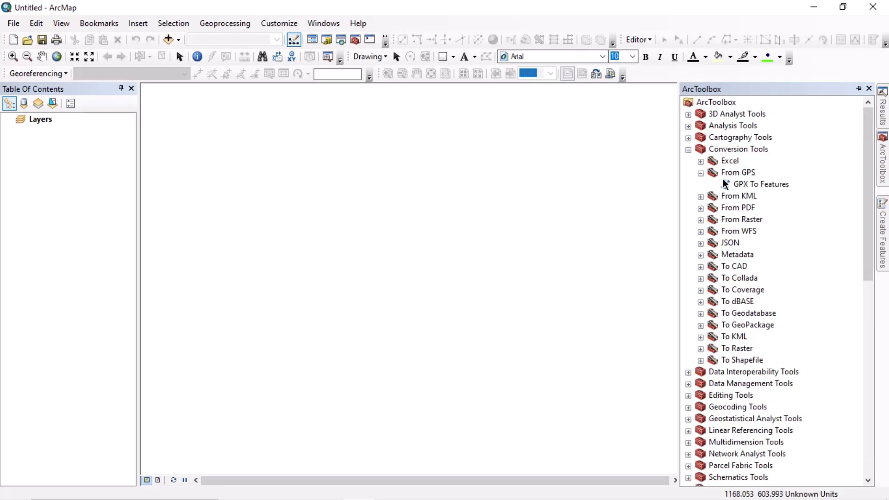
click(688, 149)
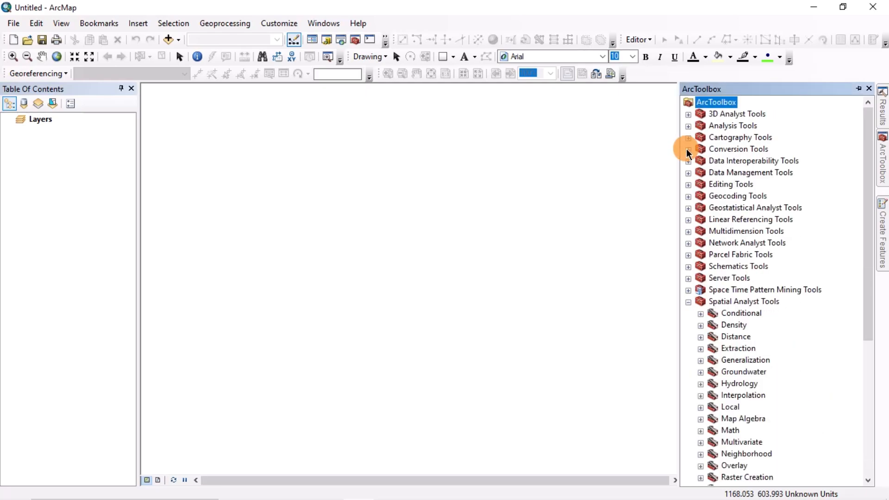
double_click(709, 150)
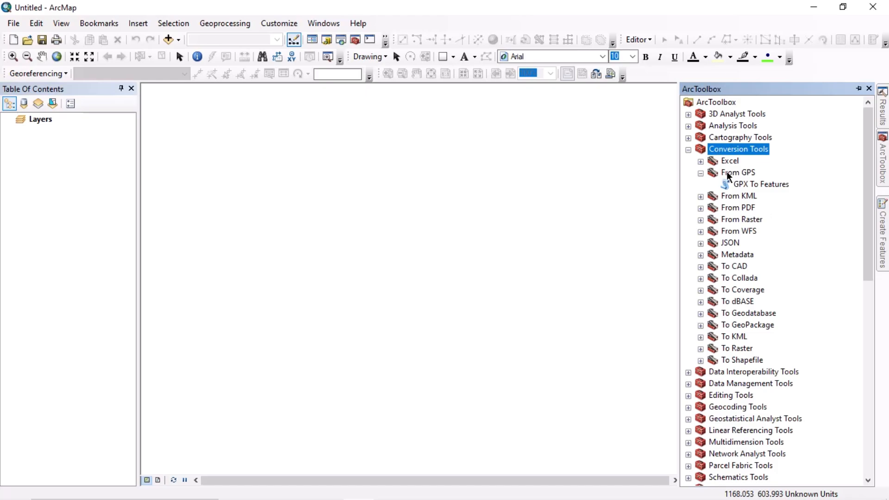
click(741, 173)
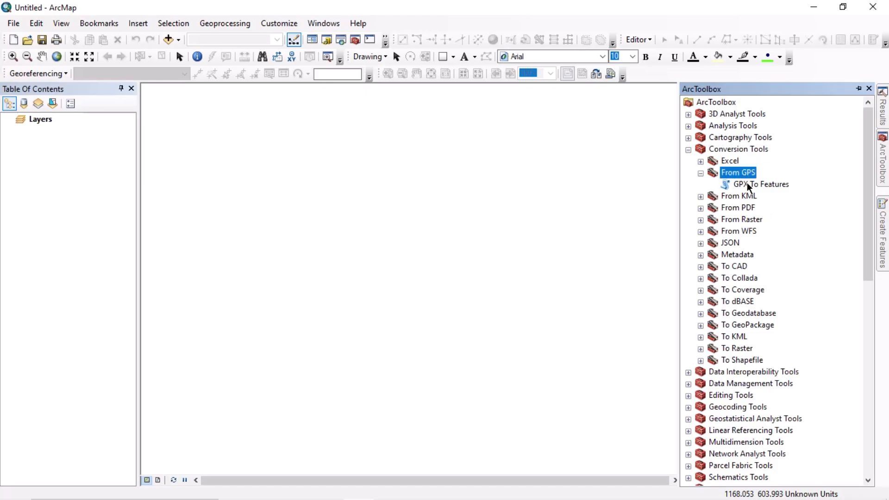
double_click(749, 185)
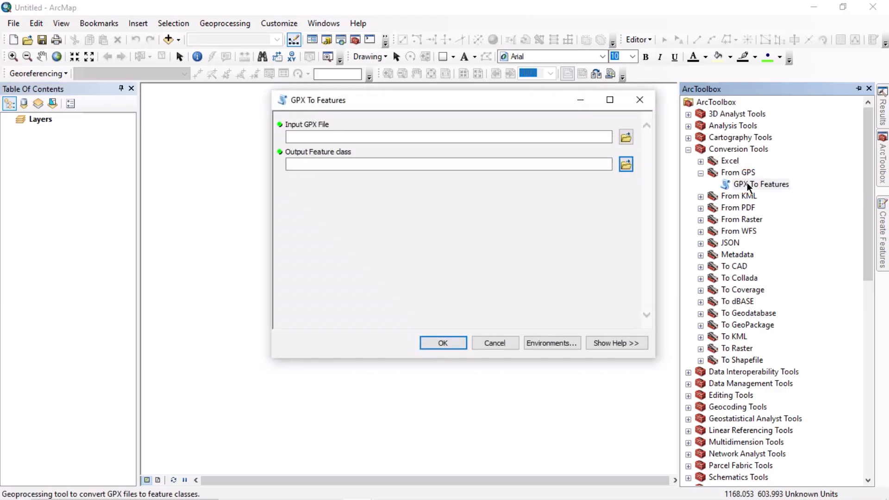
click(625, 138)
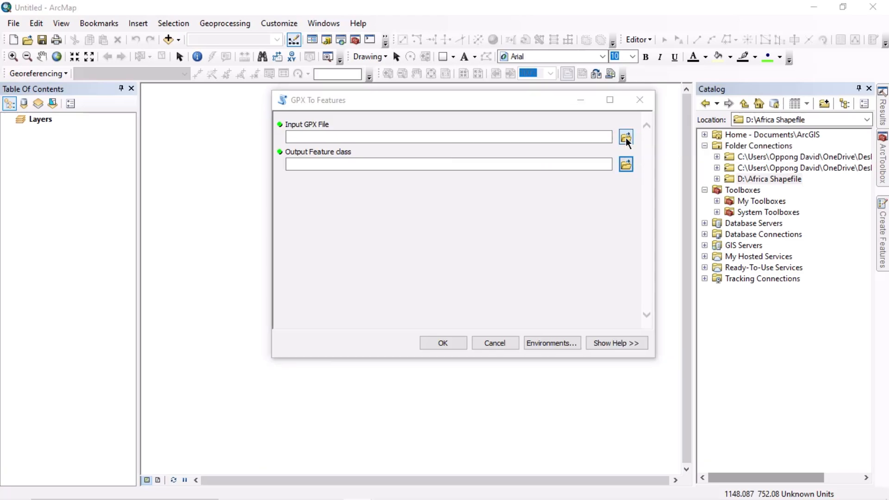
click(317, 197)
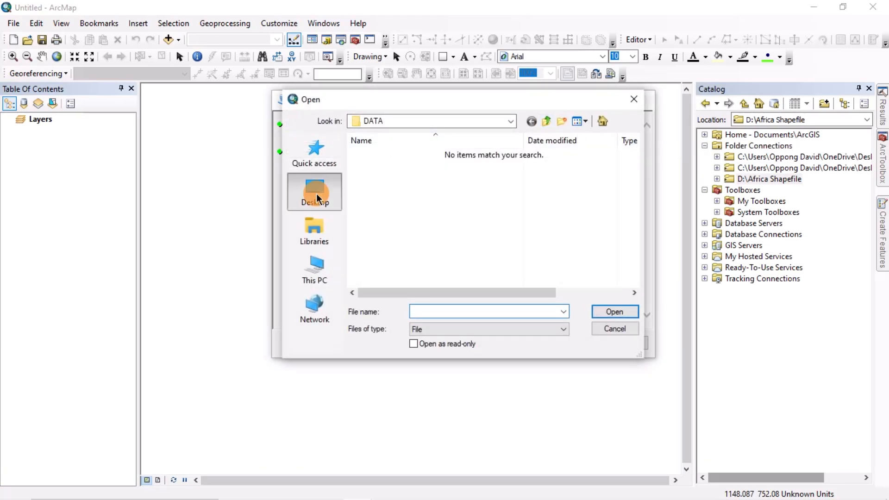
text(G)
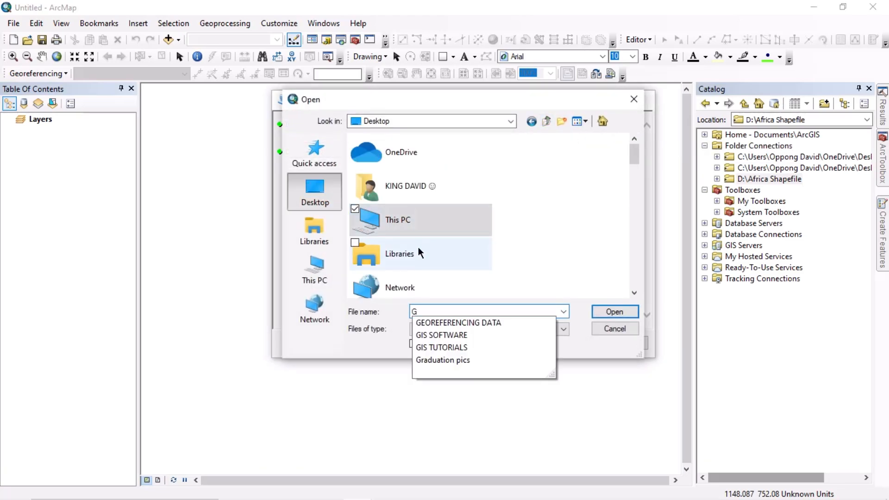
click(404, 223)
key(g)
double_click(415, 216)
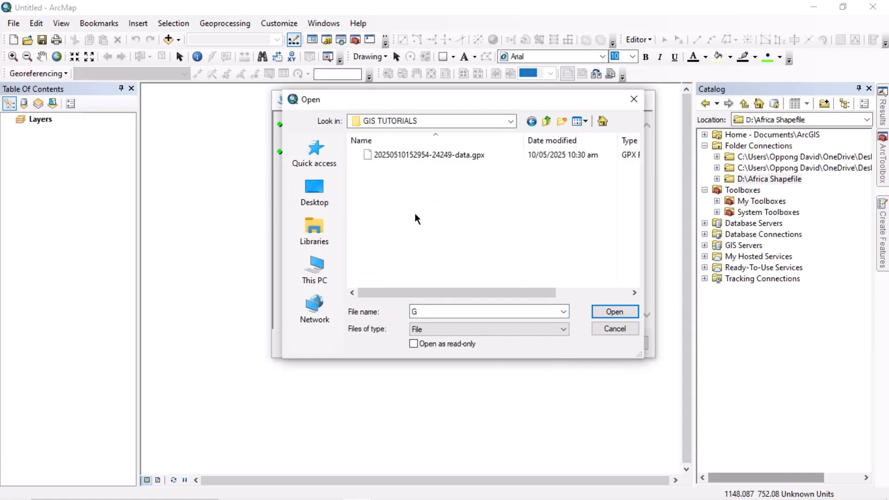
click(438, 157)
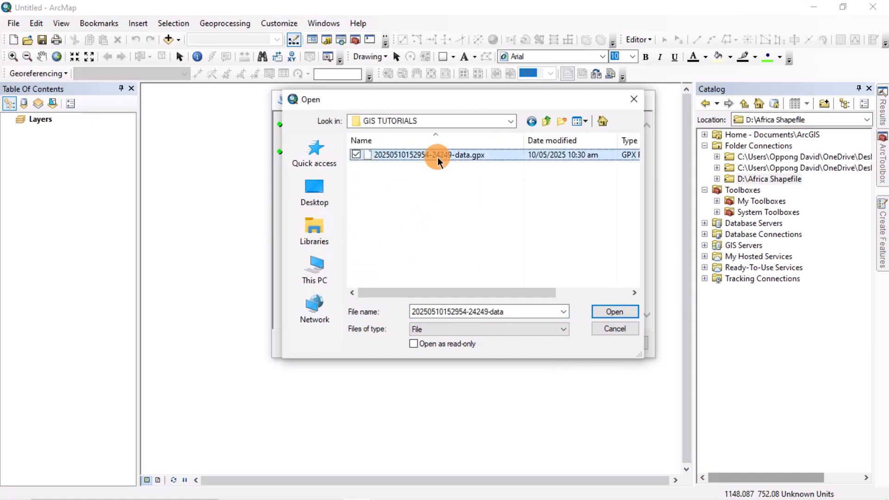
click(599, 312)
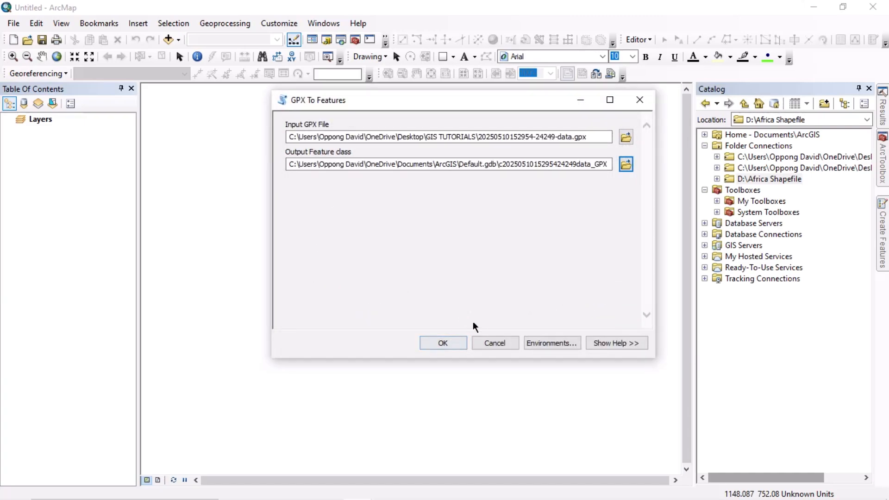
click(456, 346)
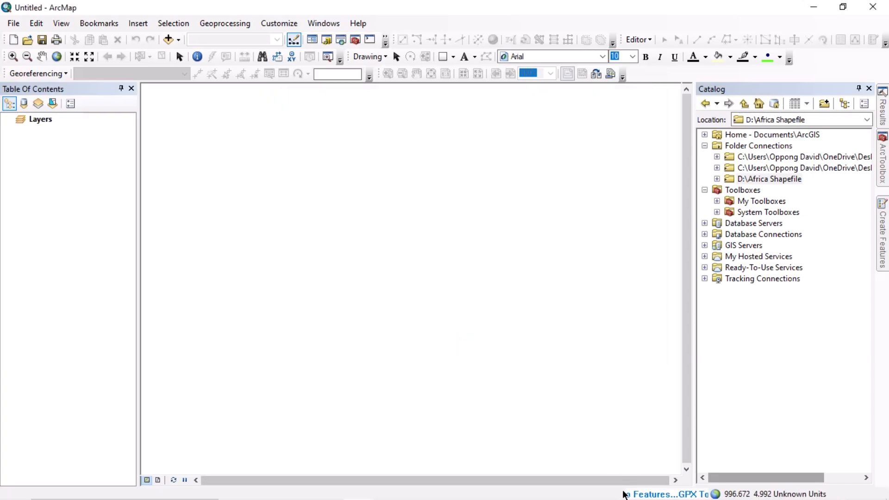
click(585, 494)
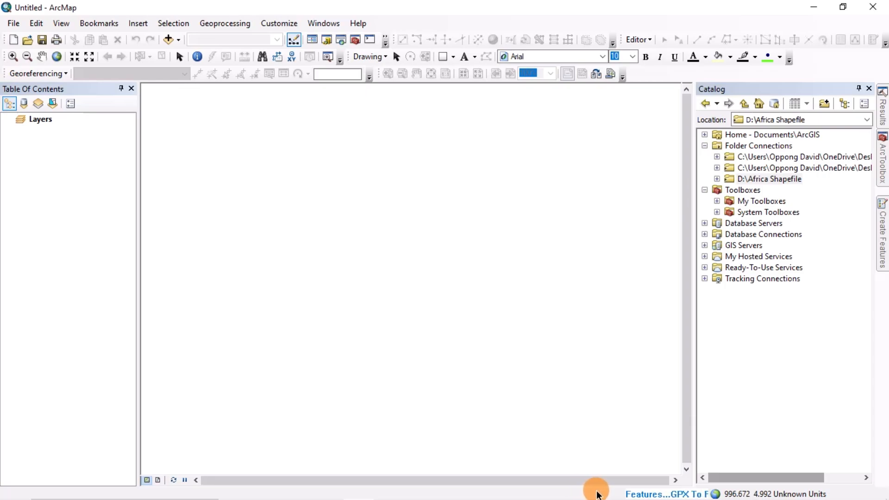
click(597, 495)
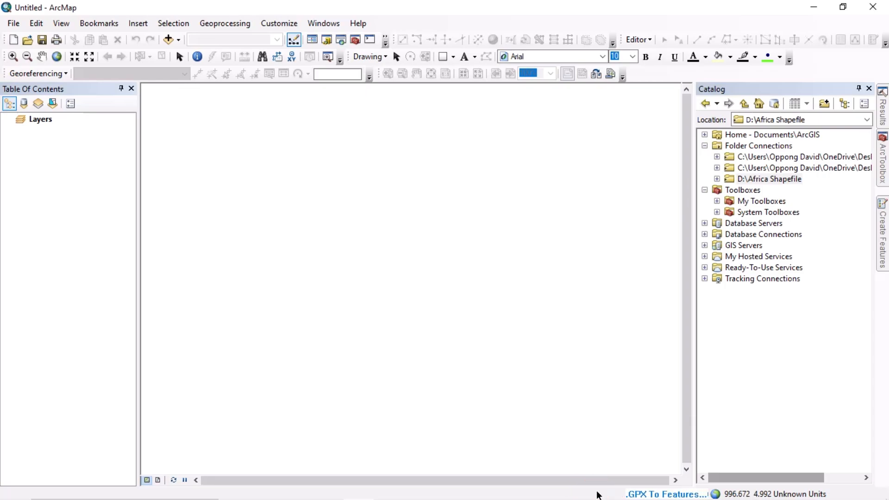
click(598, 494)
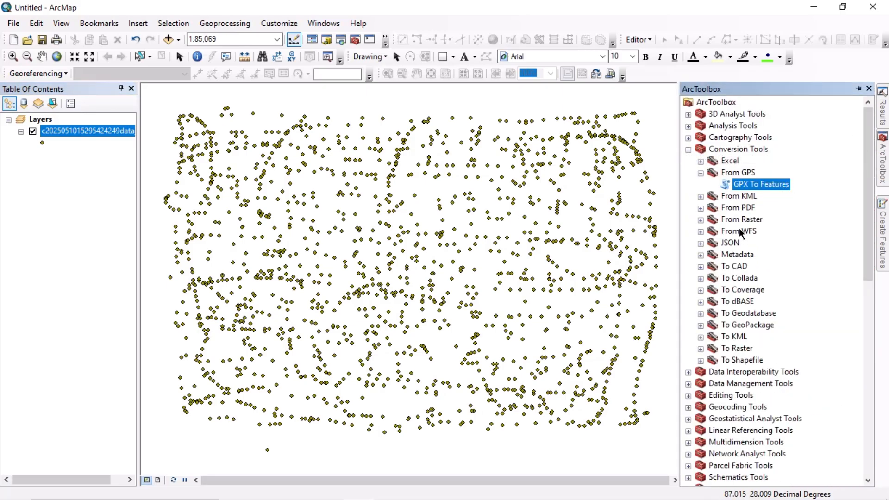
Interpolate the converted GPX points into a raster with the Spatial Analyst IDW tool, using Elevation as the Z value field.
scroll(741, 235, down, 10)
scroll(741, 242, up, 6)
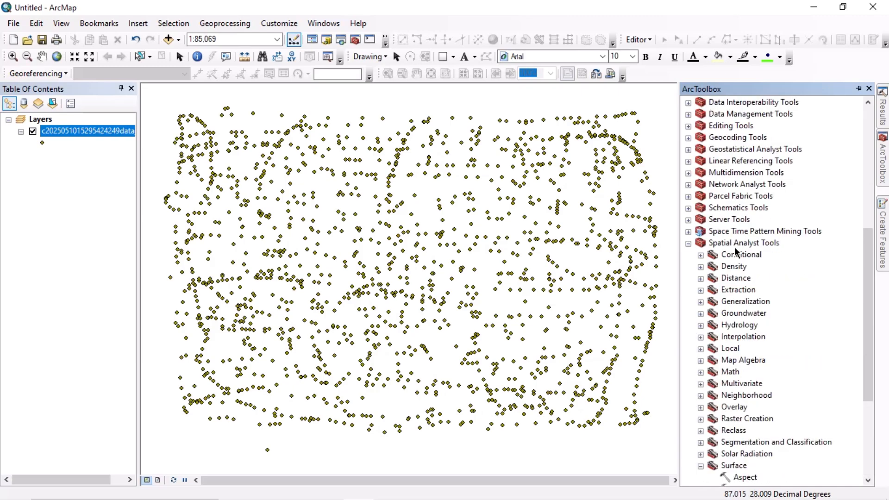
double_click(739, 243)
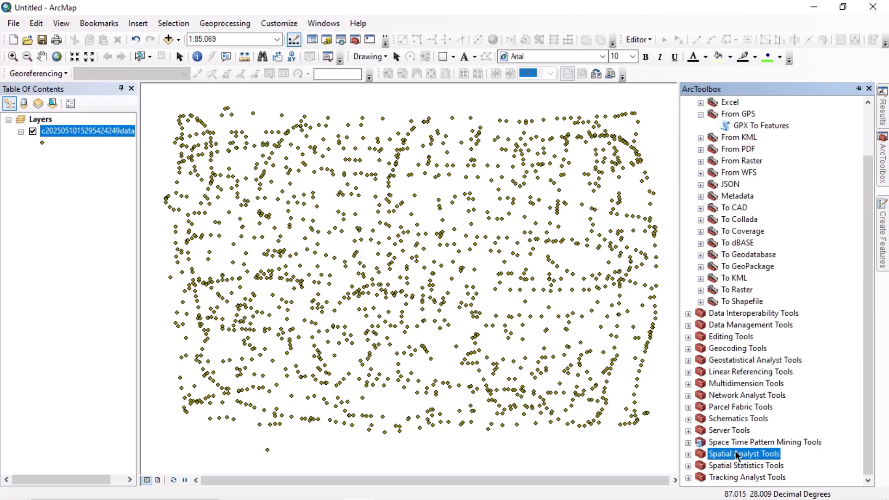
double_click(737, 454)
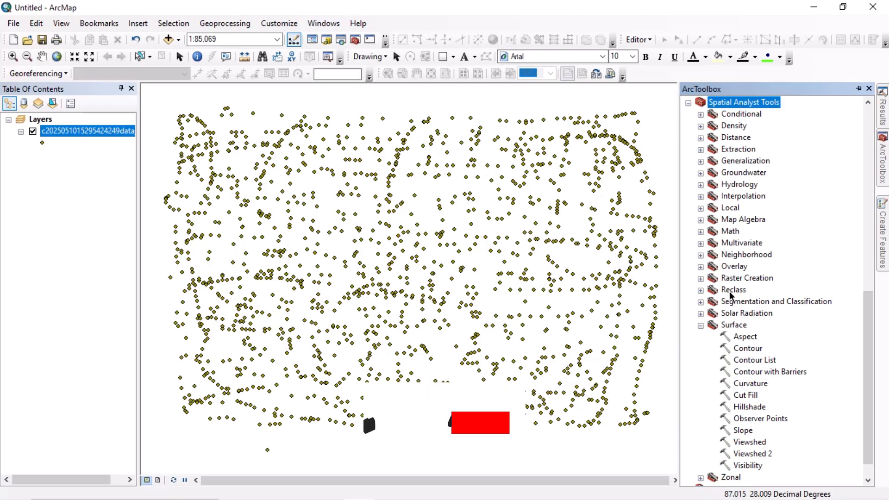
double_click(736, 196)
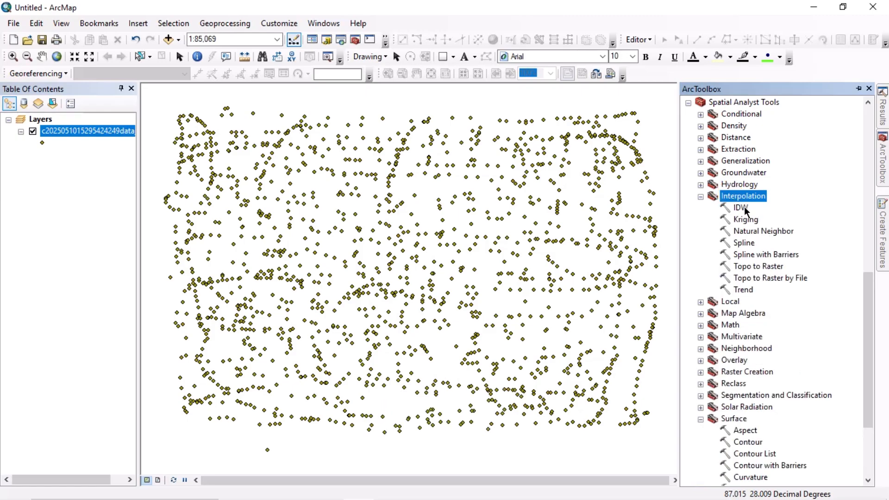
double_click(741, 208)
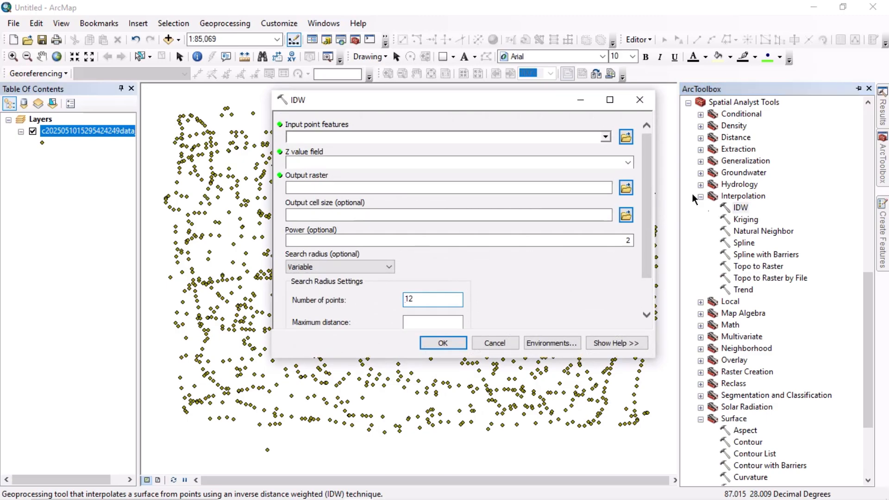
click(605, 137)
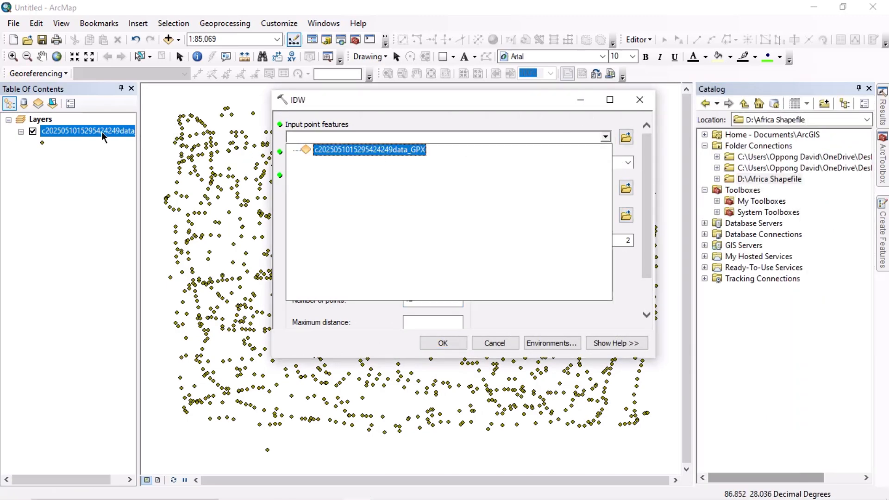
click(359, 150)
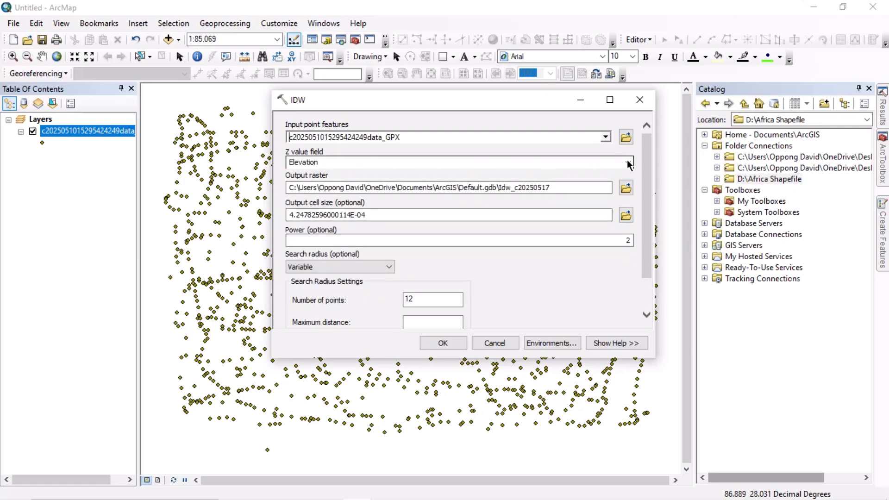
click(444, 342)
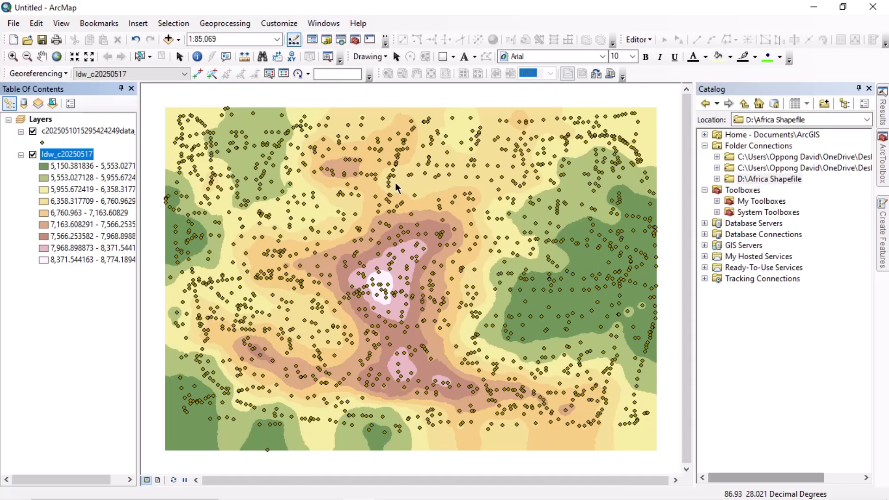
Generate contours from the Idw_c20250517 raster with the Spatial Analyst Contour tool at a contour interval of 100.
click(882, 163)
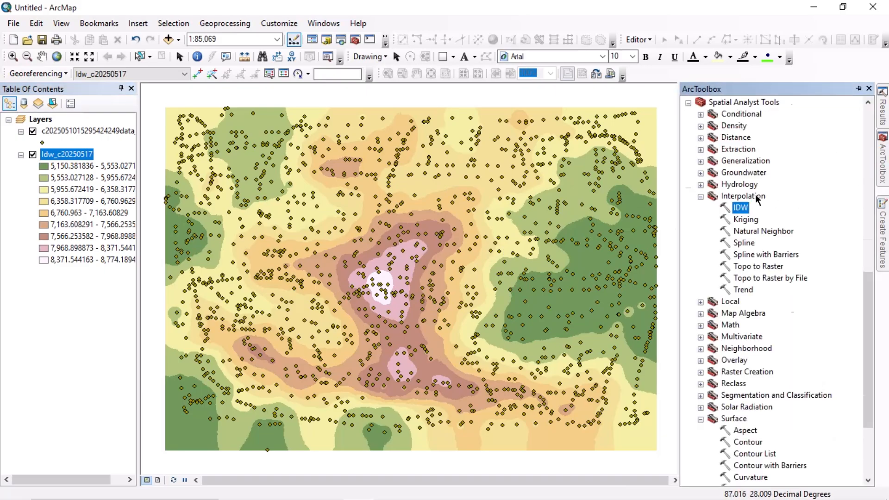
scroll(727, 200, up, 2)
click(736, 185)
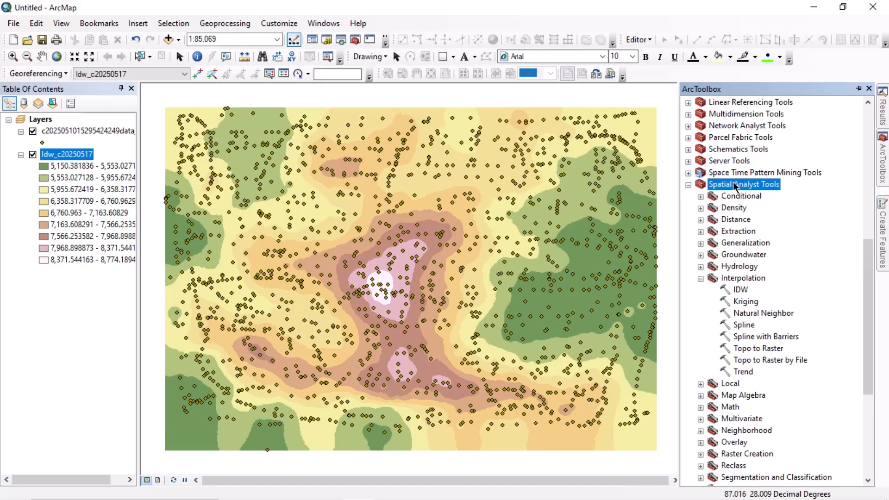
scroll(740, 272, down, 6)
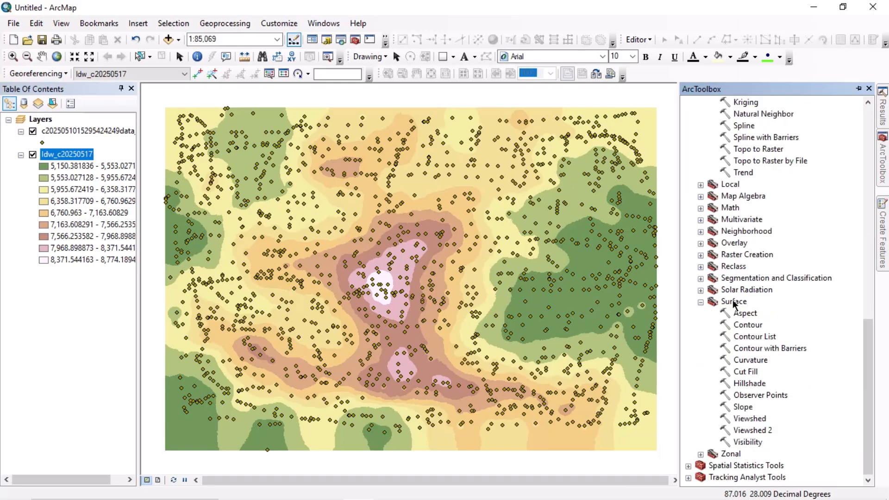
click(734, 304)
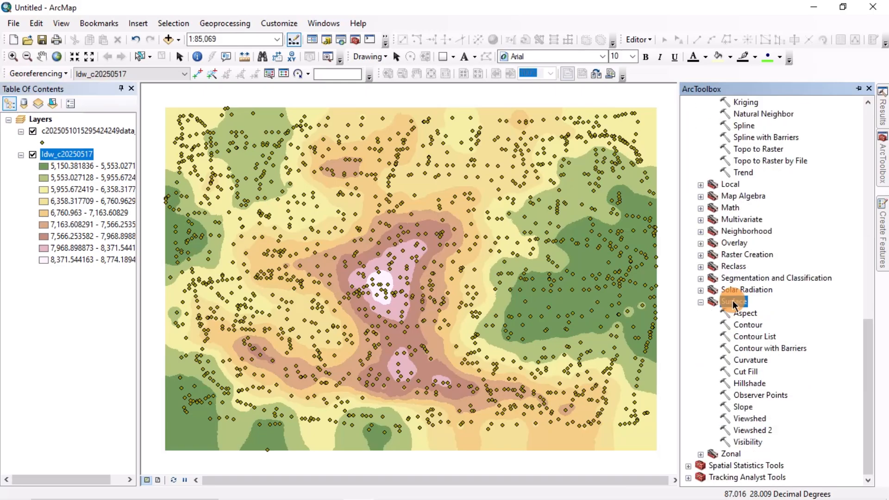
double_click(749, 325)
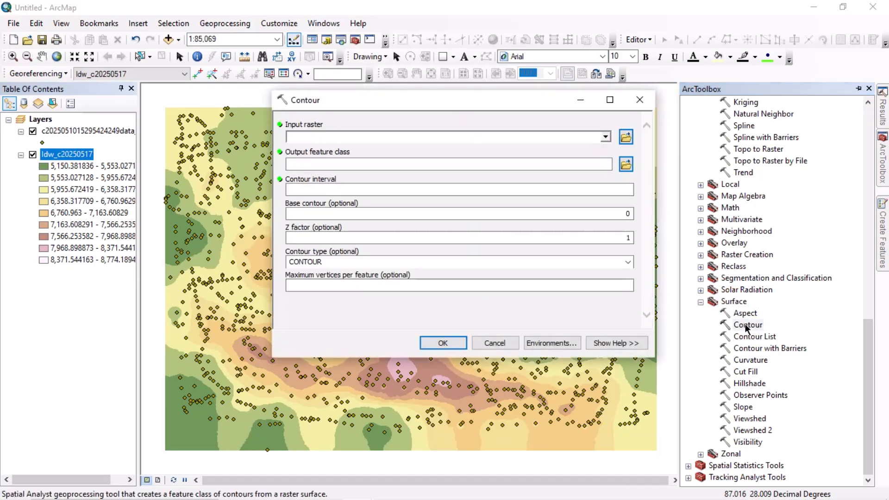
click(606, 137)
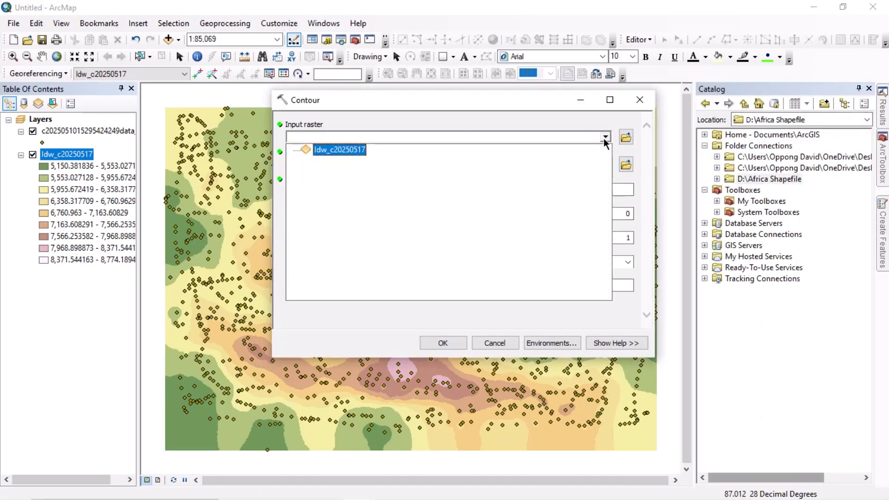
click(336, 150)
click(445, 190)
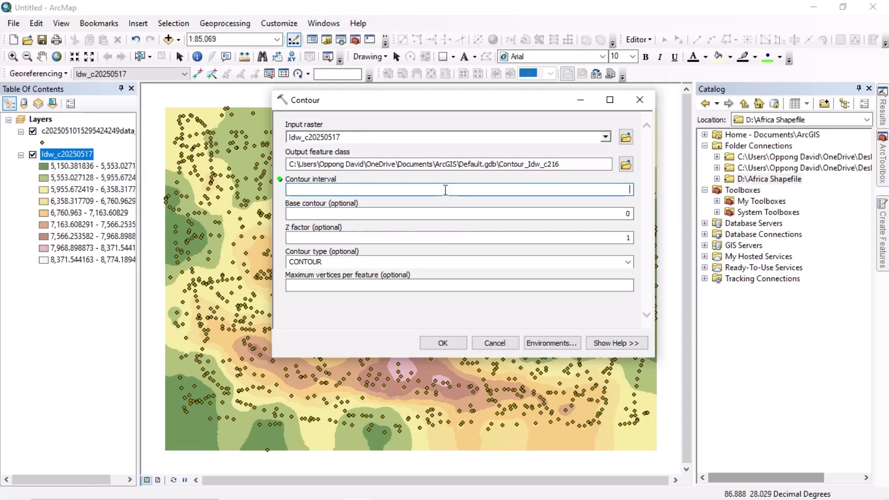
text(100)
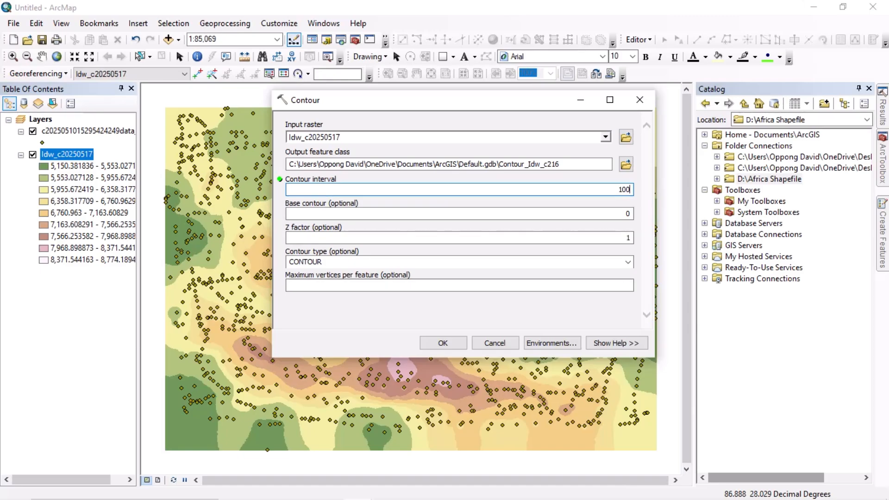
click(442, 343)
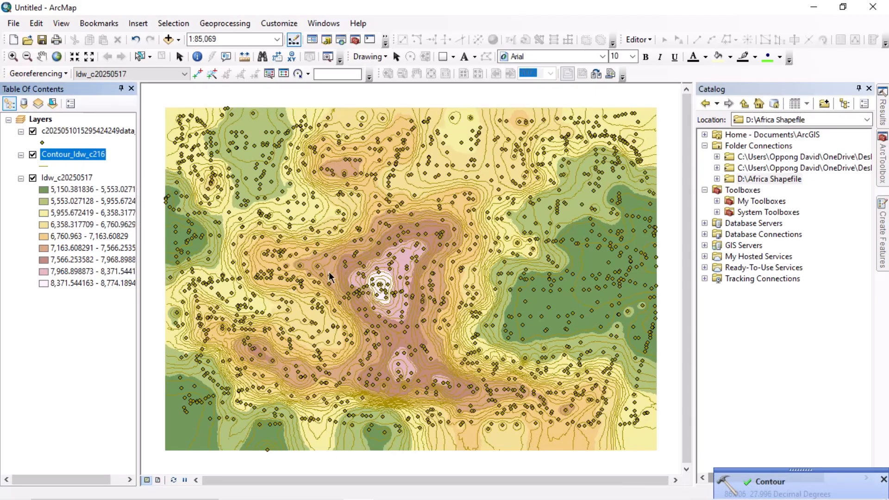
Hide the GPX points layer and label the Contour_Idw_c216 lines using the Contour field.
click(33, 132)
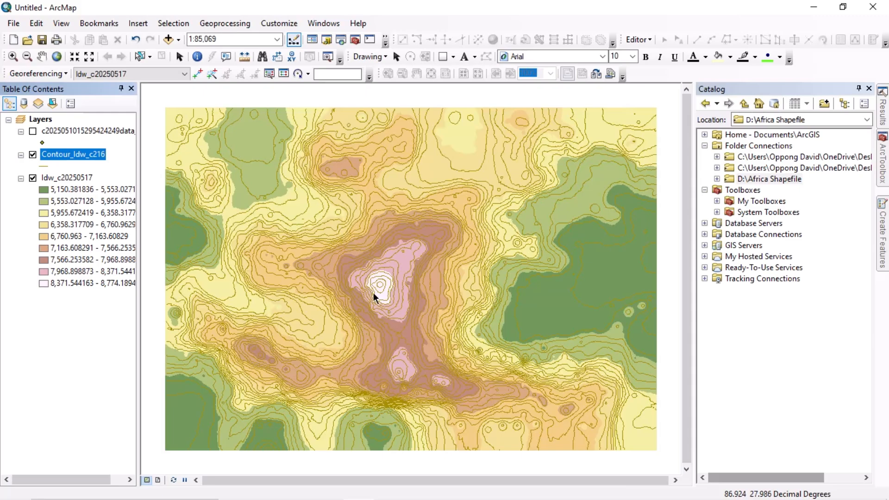
right_click(81, 157)
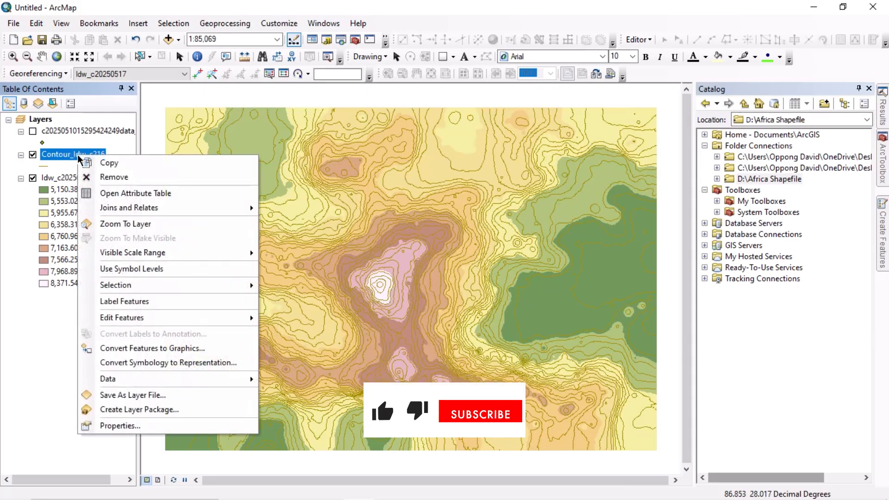
click(140, 426)
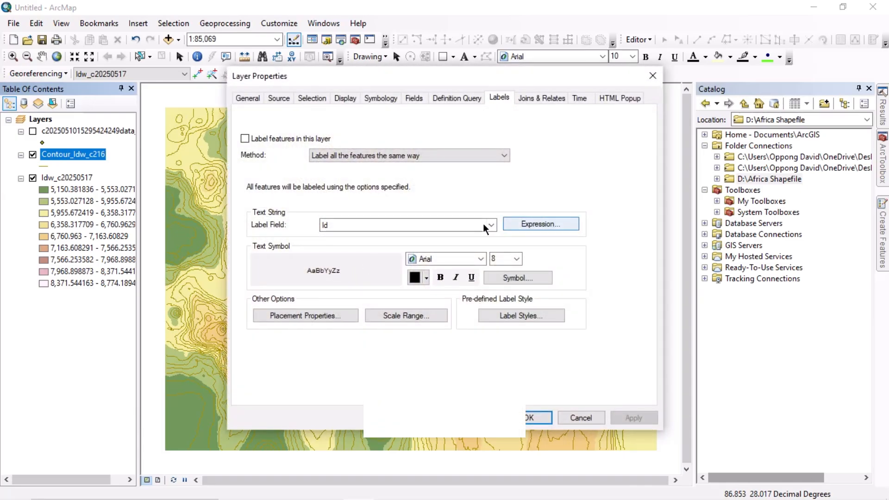
click(492, 225)
click(385, 254)
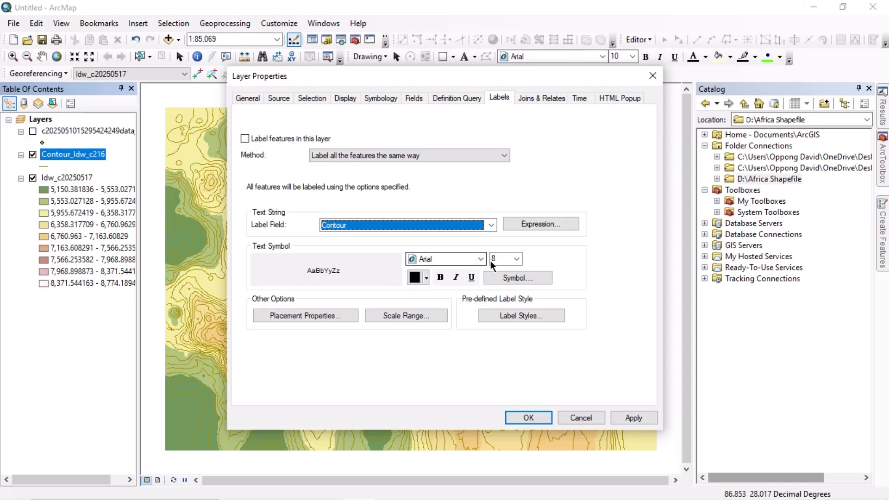
click(527, 417)
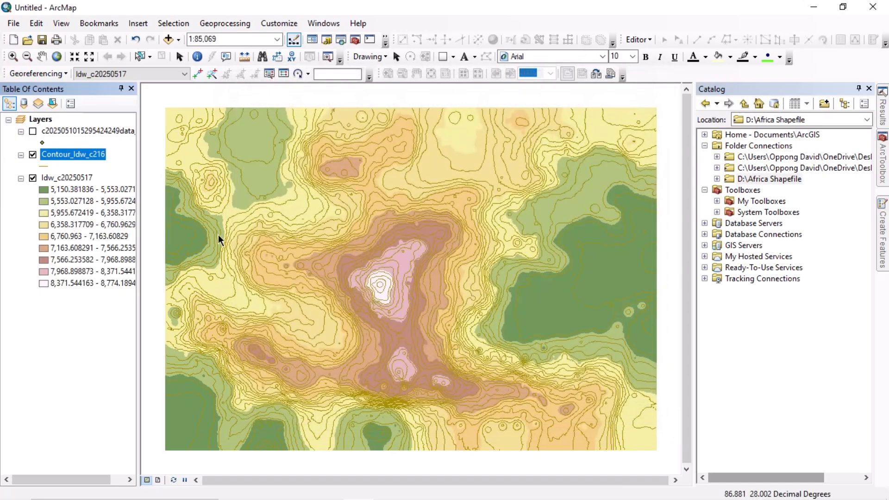
right_click(81, 153)
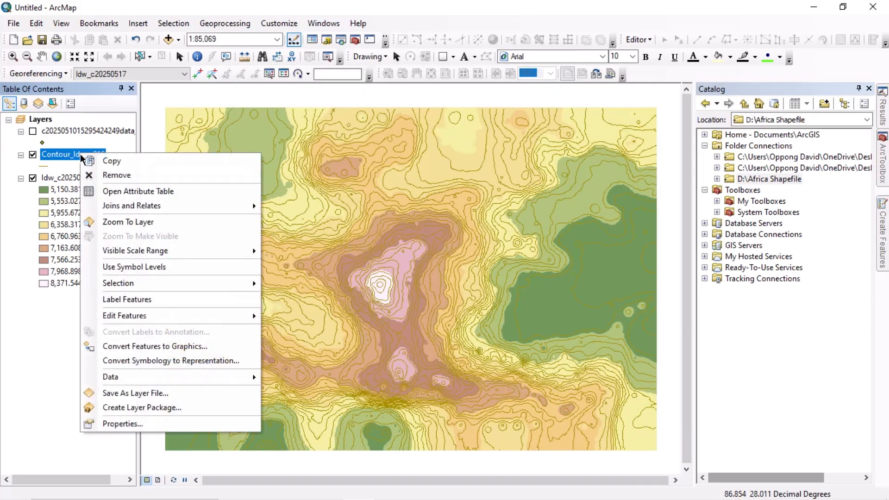
click(115, 299)
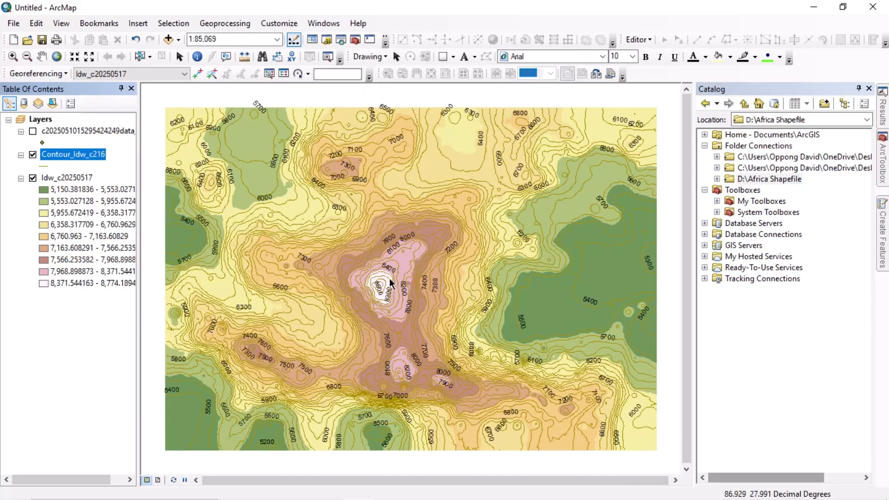
Change the contour label placement from Above to On the line, keeping the parallel orientation.
scroll(390, 282, up, 1)
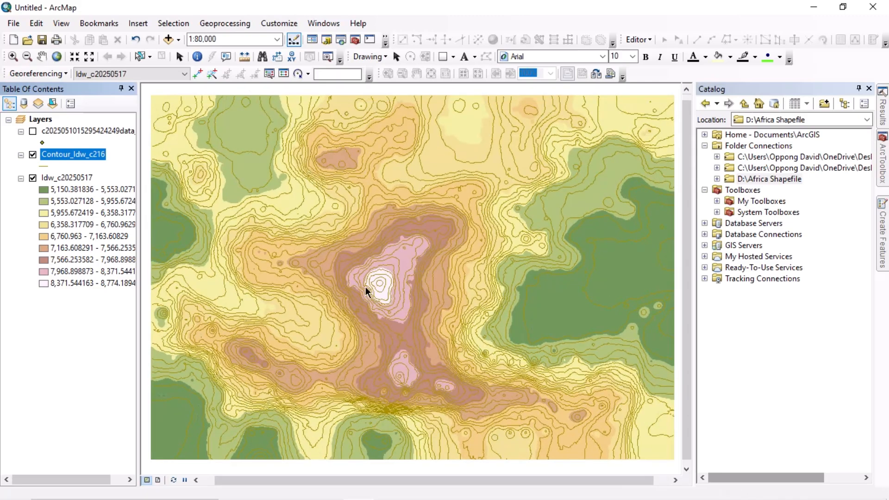
scroll(376, 296, up, 1)
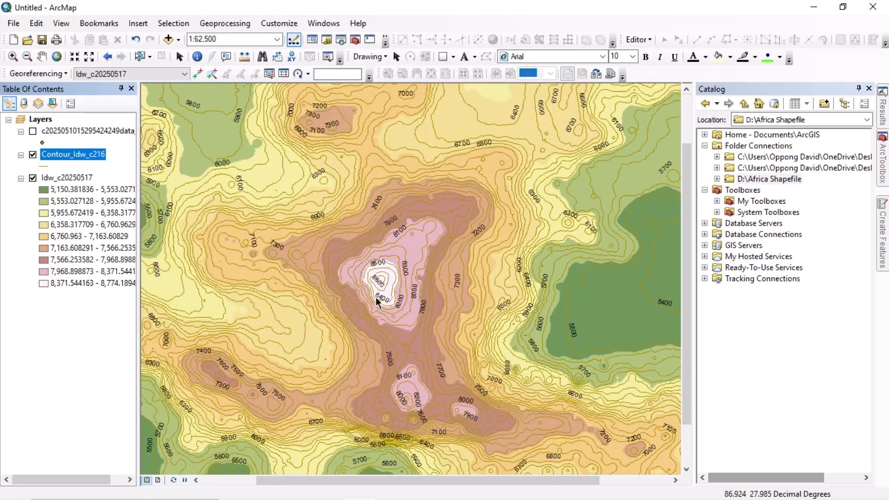
scroll(376, 299, up, 3)
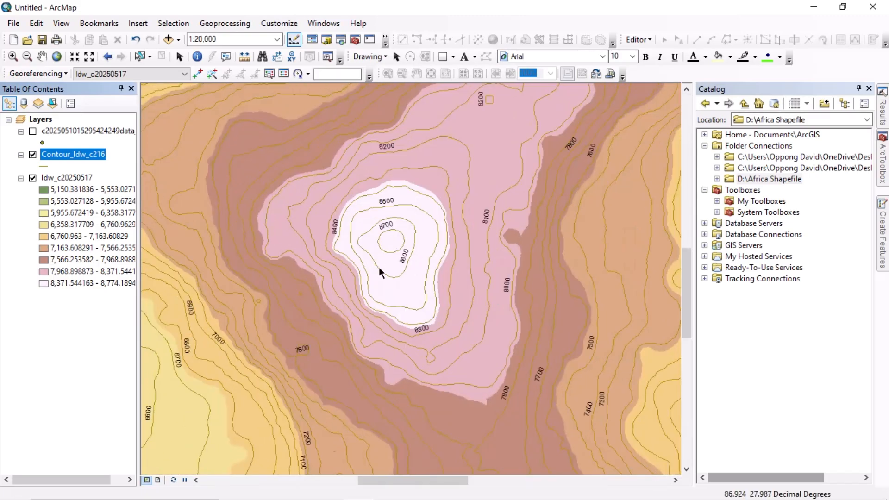
scroll(388, 252, up, 2)
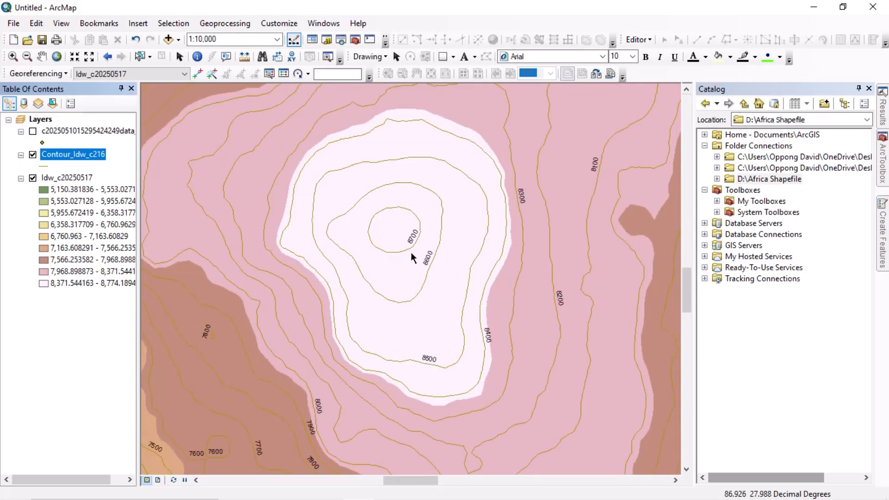
scroll(416, 246, up, 2)
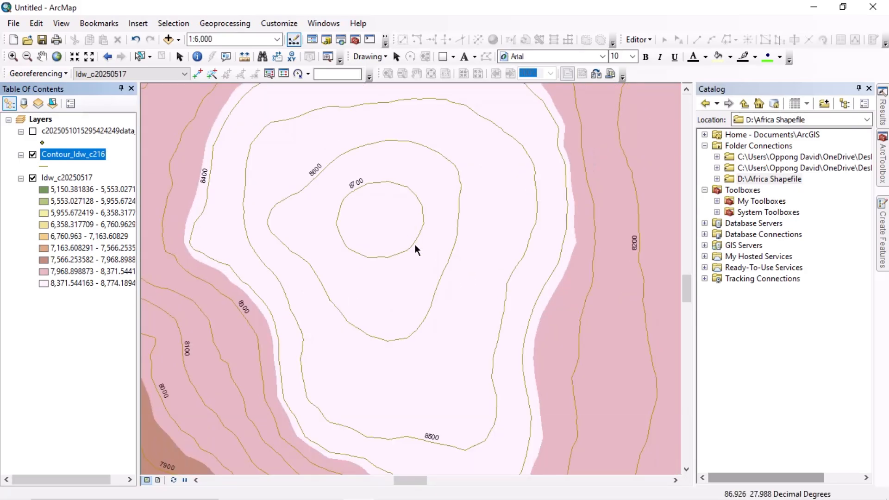
scroll(307, 176, up, 2)
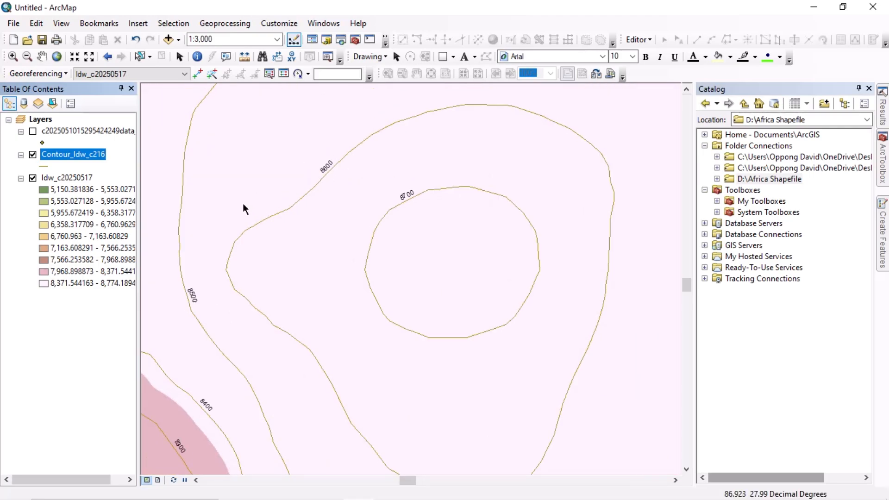
right_click(77, 154)
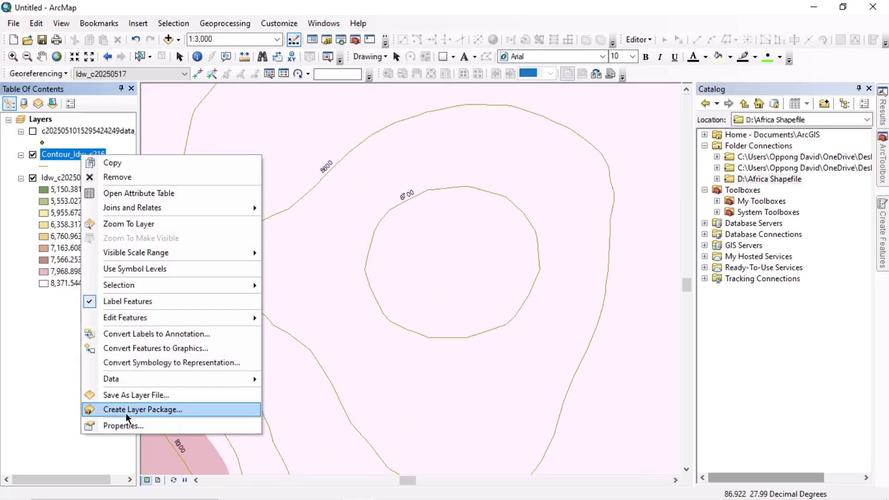
click(130, 431)
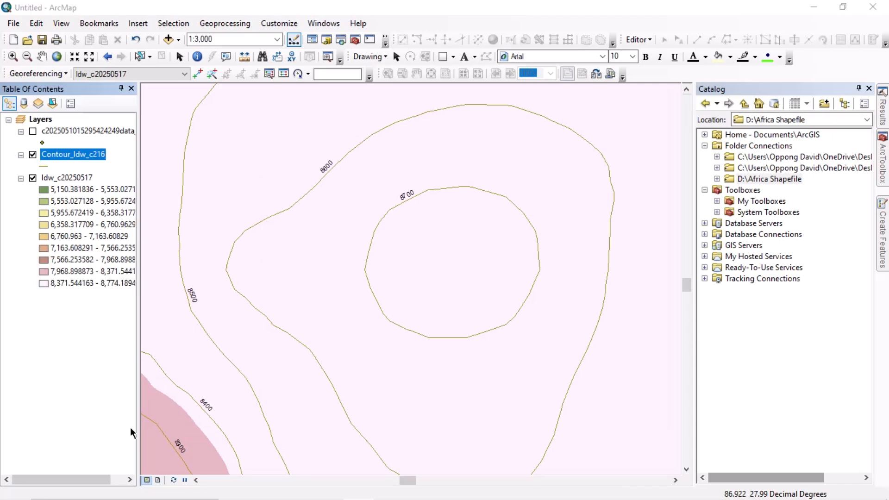
click(288, 317)
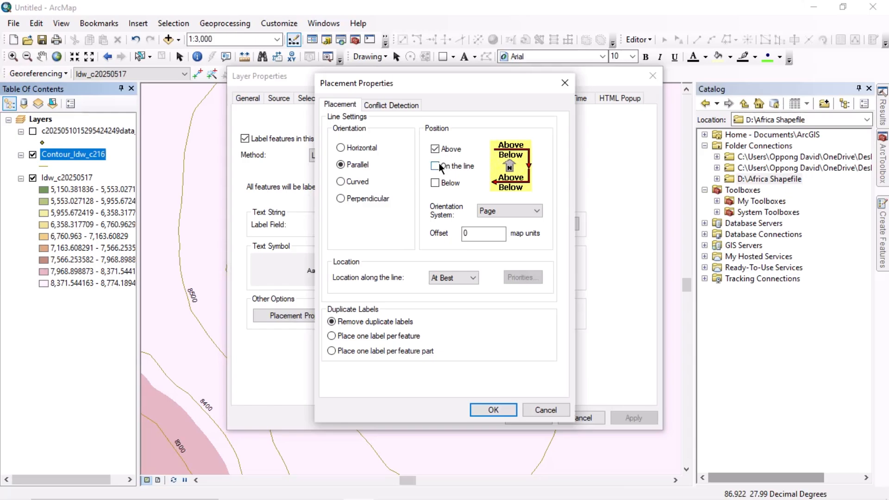
click(435, 166)
click(434, 149)
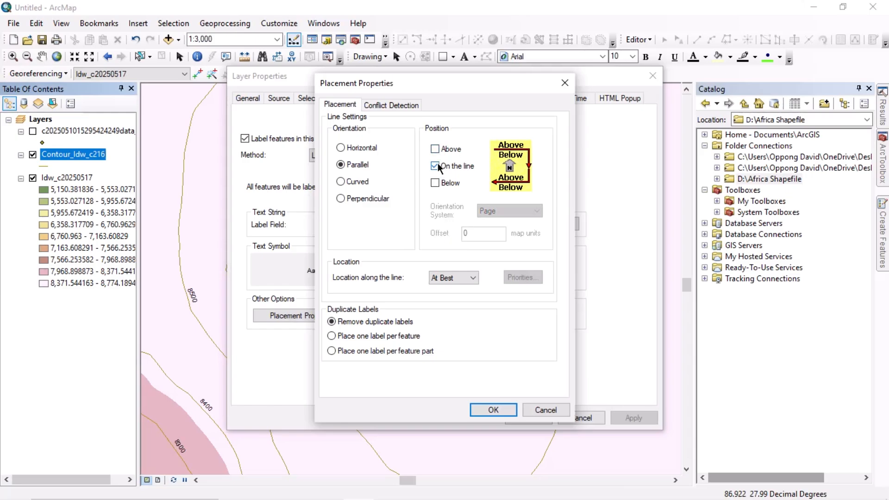
click(492, 410)
click(532, 416)
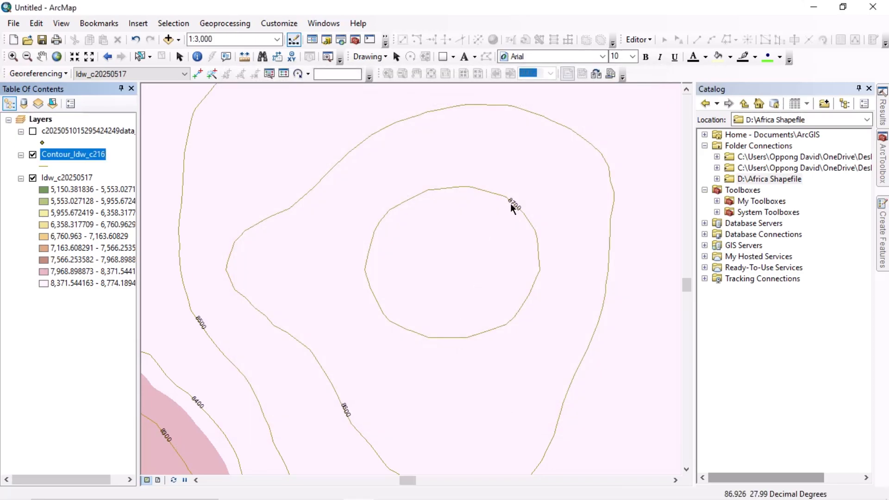
Review the contour labels from the summit out to the full extent of the interpolated raster.
scroll(469, 269, down, 4)
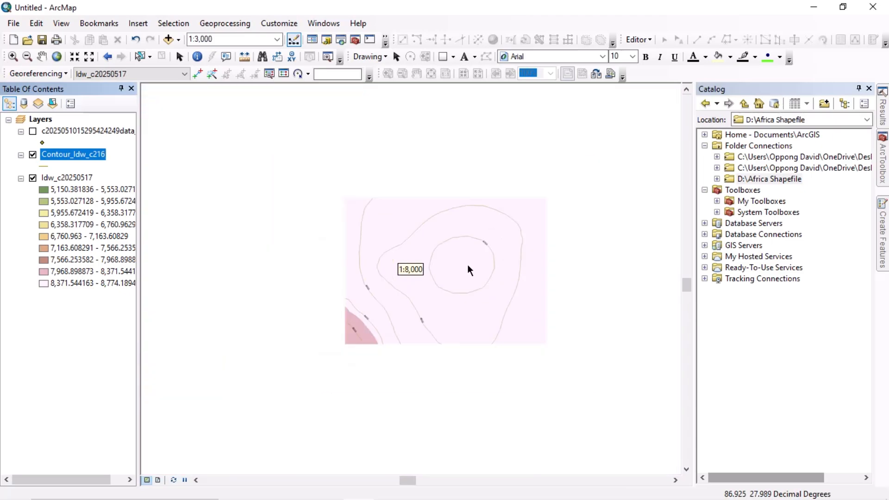
scroll(469, 268, down, 4)
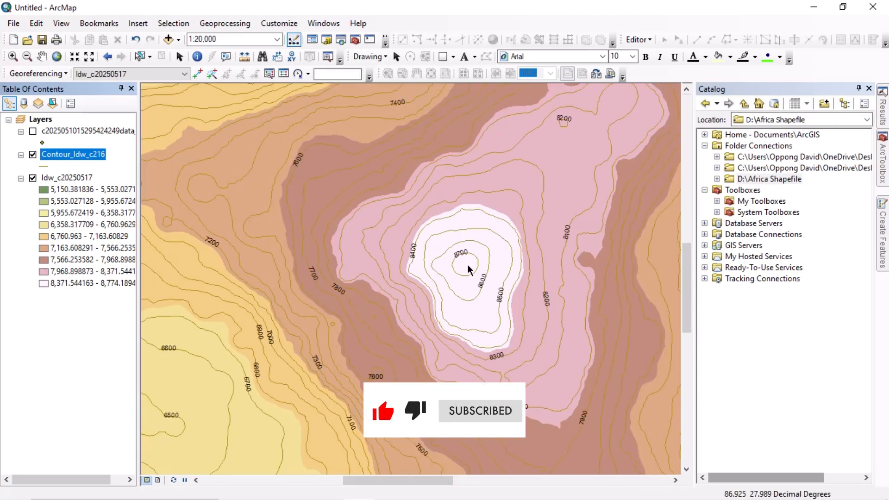
scroll(343, 273, down, 4)
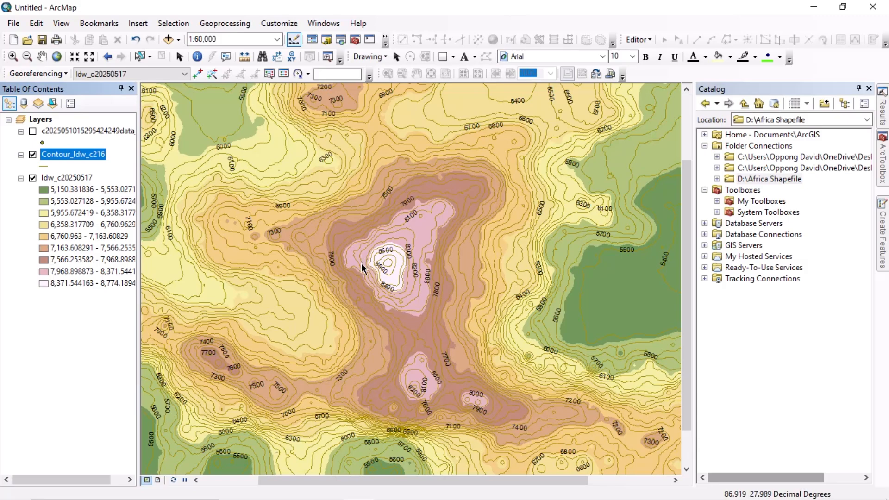
scroll(369, 248, down, 2)
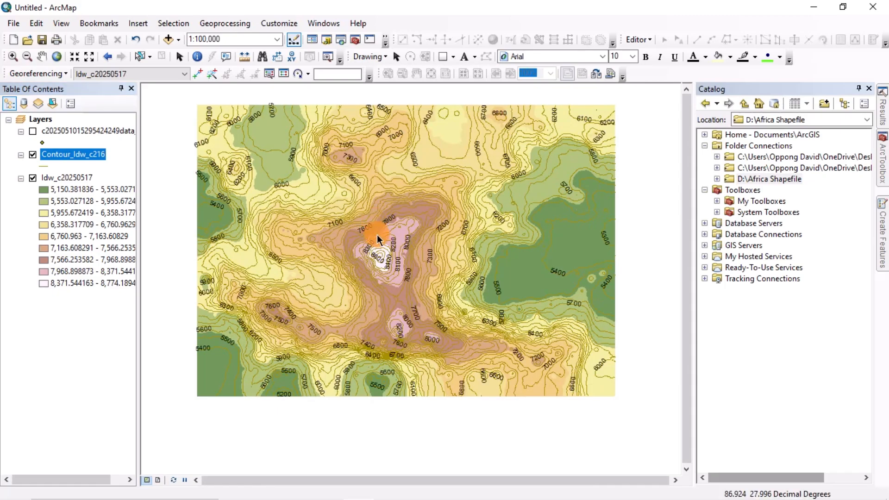
drag(375, 221, 372, 245)
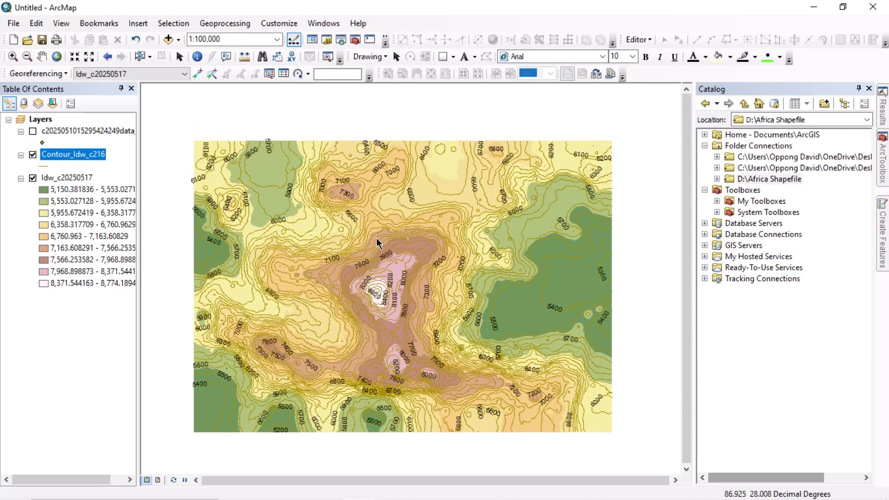